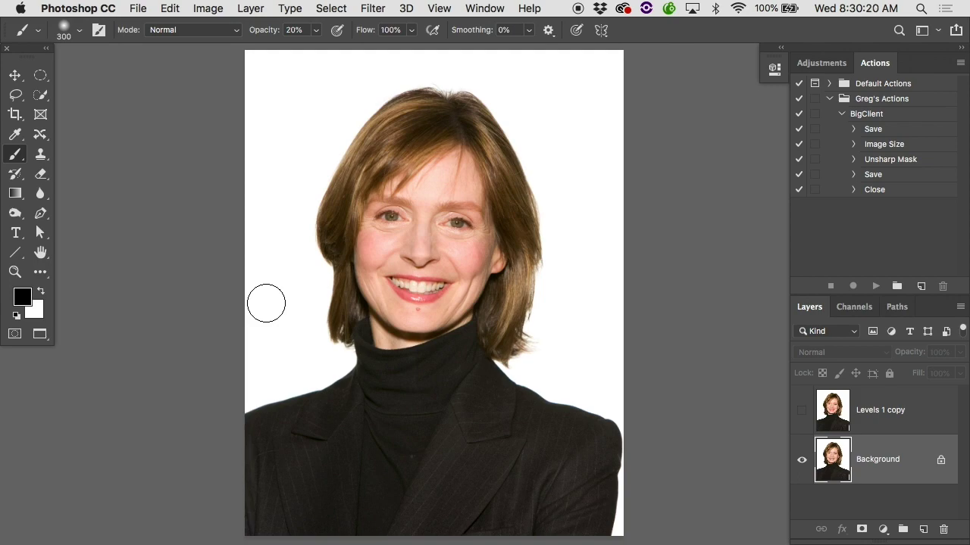
# Compare the portrait with and without the retouched Levels 1 copy layer, leaving it hidden.
pyautogui.scroll(5, 266, 303)
pyautogui.hscroll(1, 266, 303)
pyautogui.press('super+minus')
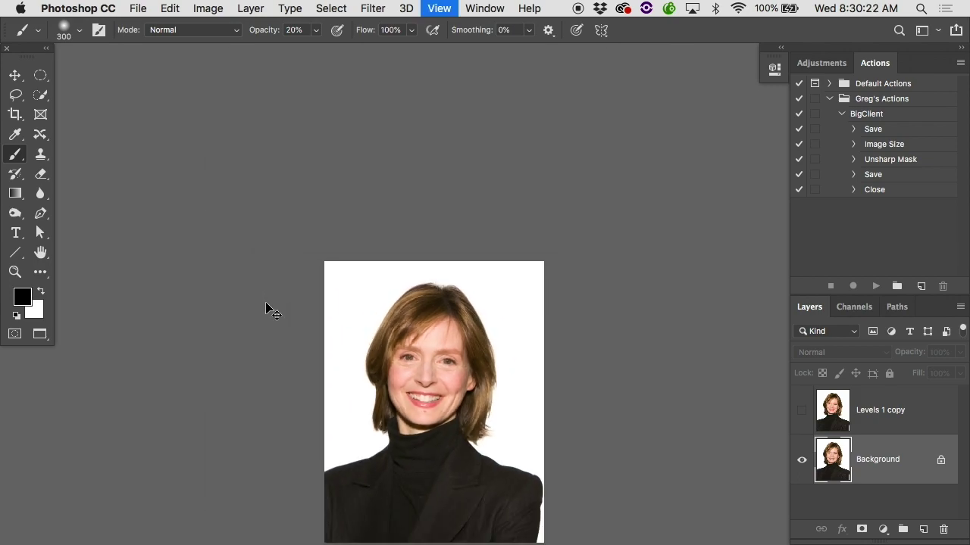
pyautogui.press('super+minus')
pyautogui.press('super+equal')
pyautogui.press('super+equal')
pyautogui.press('super+equal')
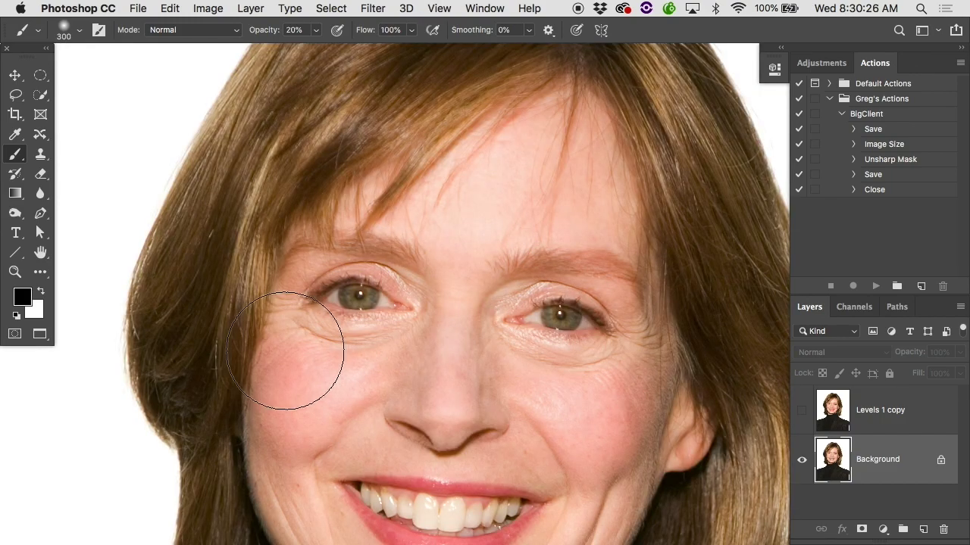
pyautogui.click(802, 412)
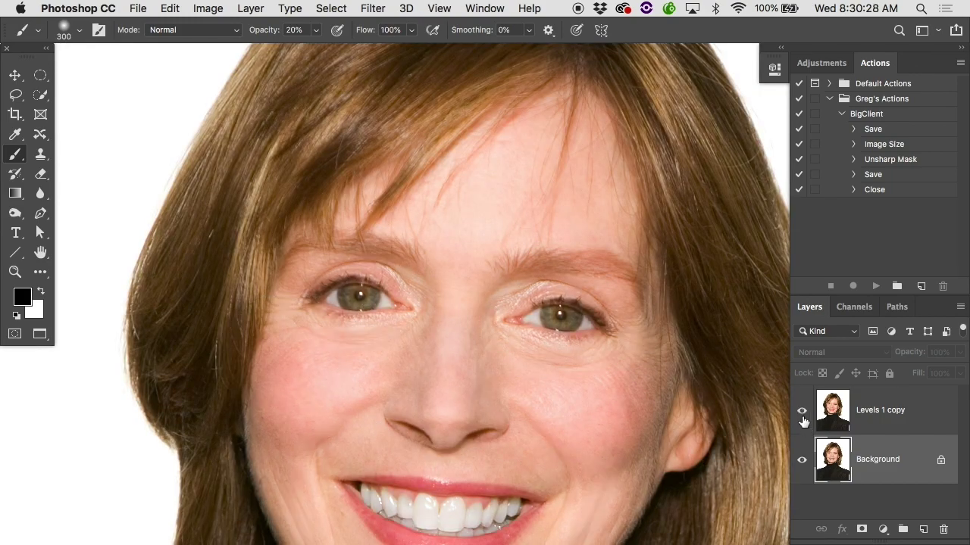
pyautogui.click(802, 412)
pyautogui.click(801, 412)
pyautogui.scroll(-5, 644, 397)
pyautogui.click(801, 412)
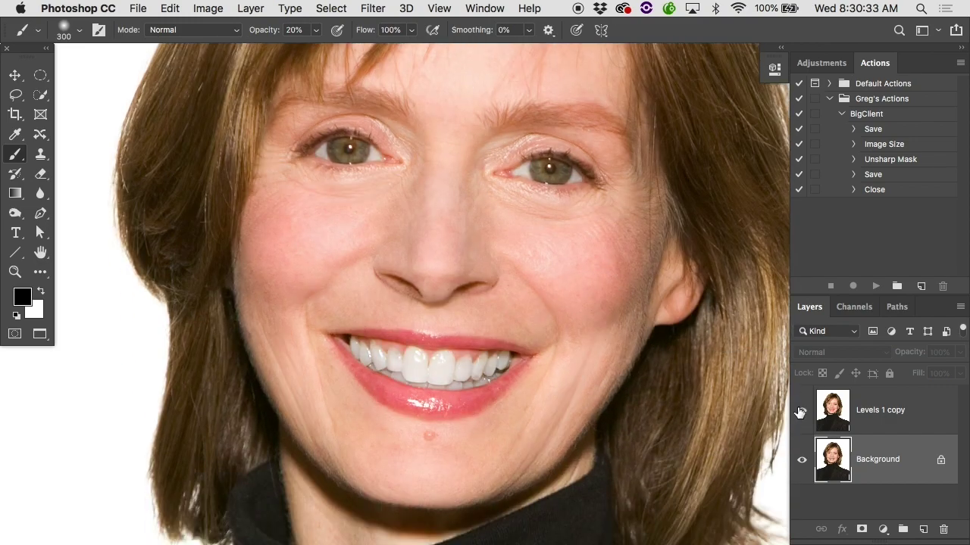
pyautogui.click(802, 412)
pyautogui.click(801, 412)
pyautogui.click(802, 412)
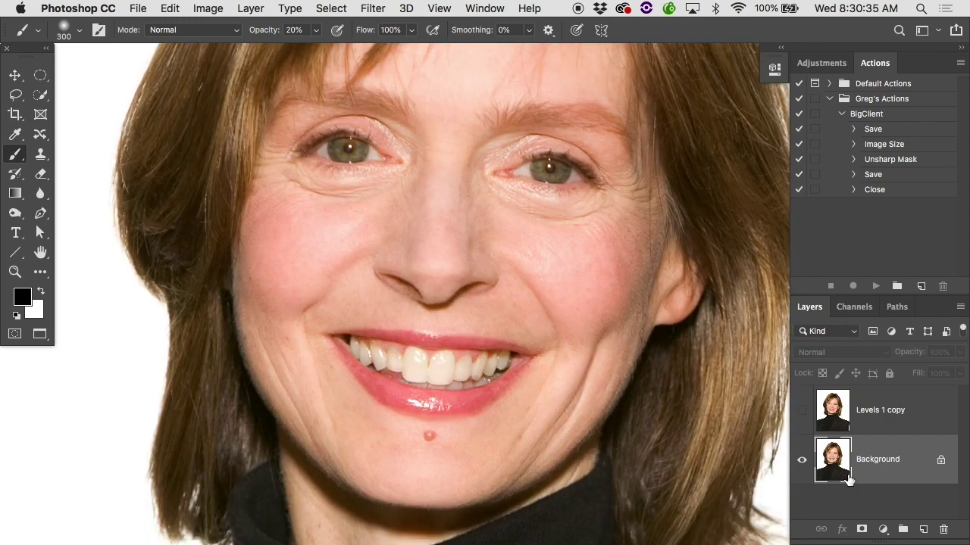
# Add a new layer and clone clean skin over the under-eye wrinkles at 20% opacity, brush 50.
pyautogui.click(922, 529)
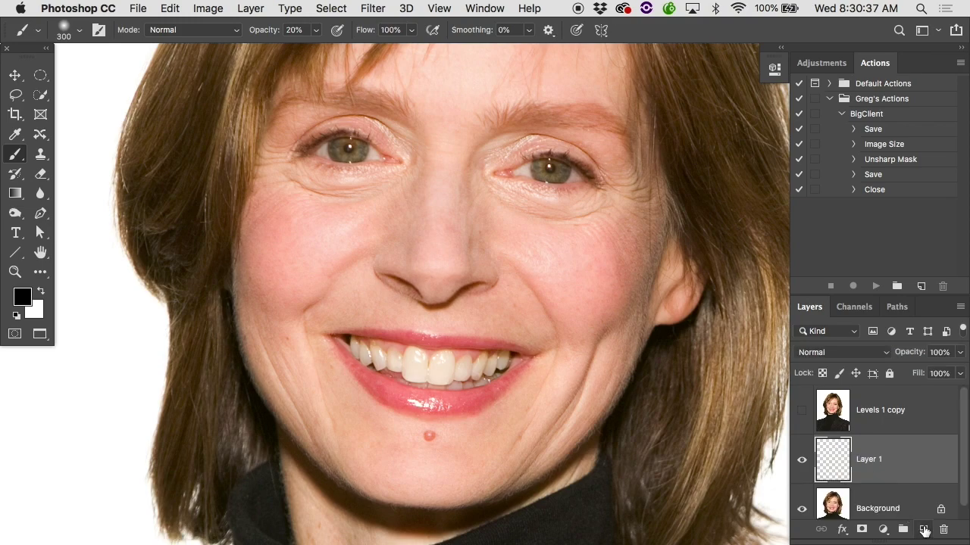
pyautogui.press('s')
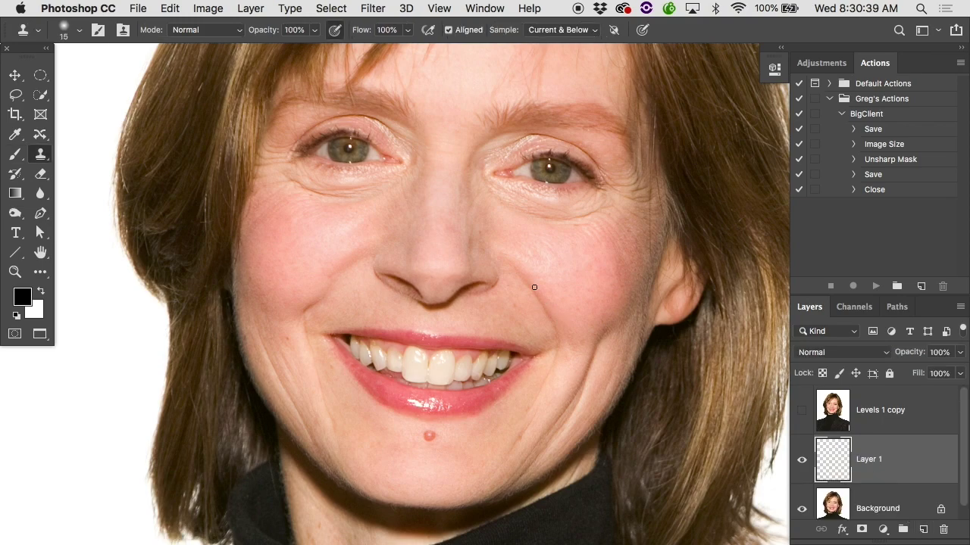
pyautogui.press('2')
pyautogui.press(']')
pyautogui.press(']')
pyautogui.press(']')
pyautogui.press(']')
pyautogui.keyDown('alt'); pyautogui.click(324, 217); pyautogui.keyUp('alt')
pyautogui.moveTo(325, 197)
pyautogui.mouseDown()
pyautogui.moveTo(290, 180)
pyautogui.moveTo(346, 191)
pyautogui.mouseUp()
# Toggle Layer 1 off and on to compare the under-eye retouch, leaving it visible.
pyautogui.click(803, 460)
pyautogui.click(802, 460)
pyautogui.click(803, 460)
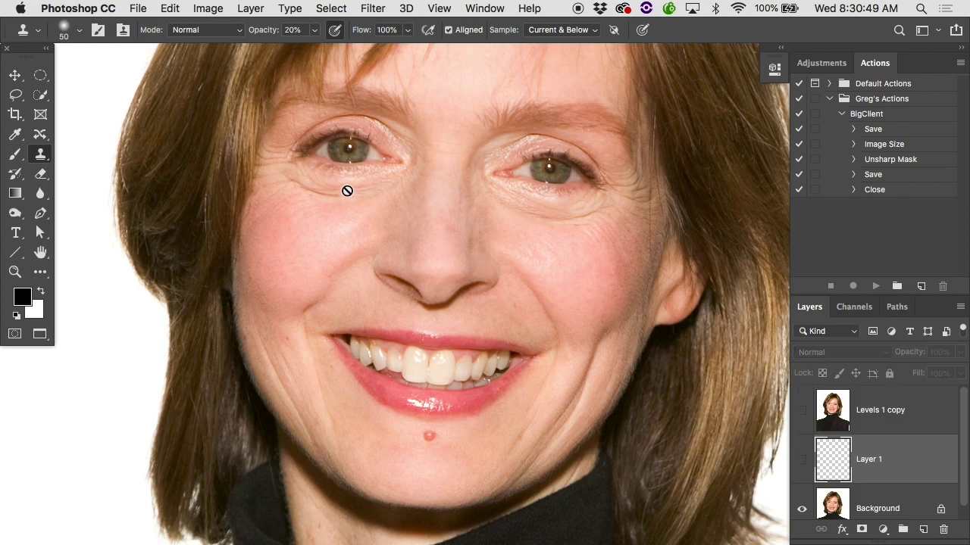
pyautogui.click(802, 460)
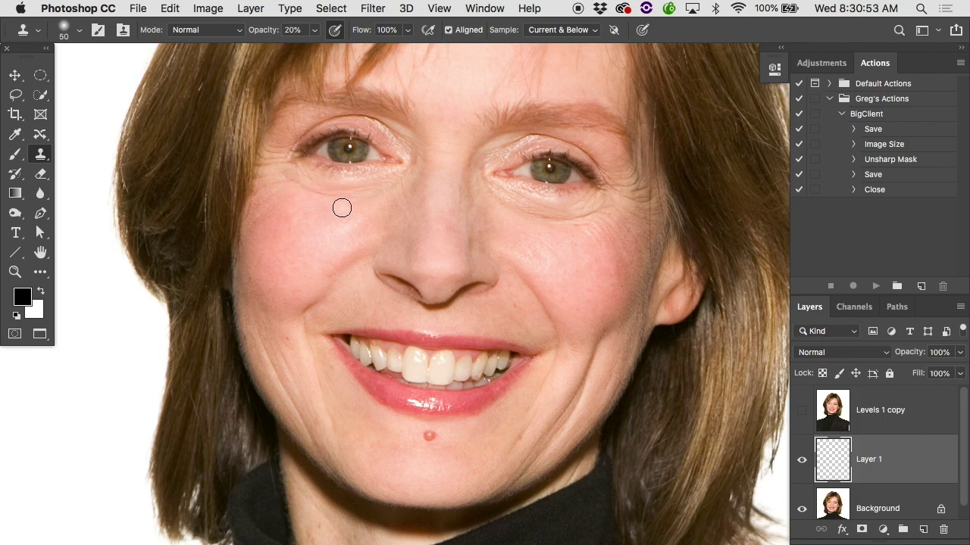
# Soften the cheek skin with cloned dabs using an 80-size brush at 40% opacity.
pyautogui.scroll(6, 331, 216)
pyautogui.hscroll(-5, 331, 217)
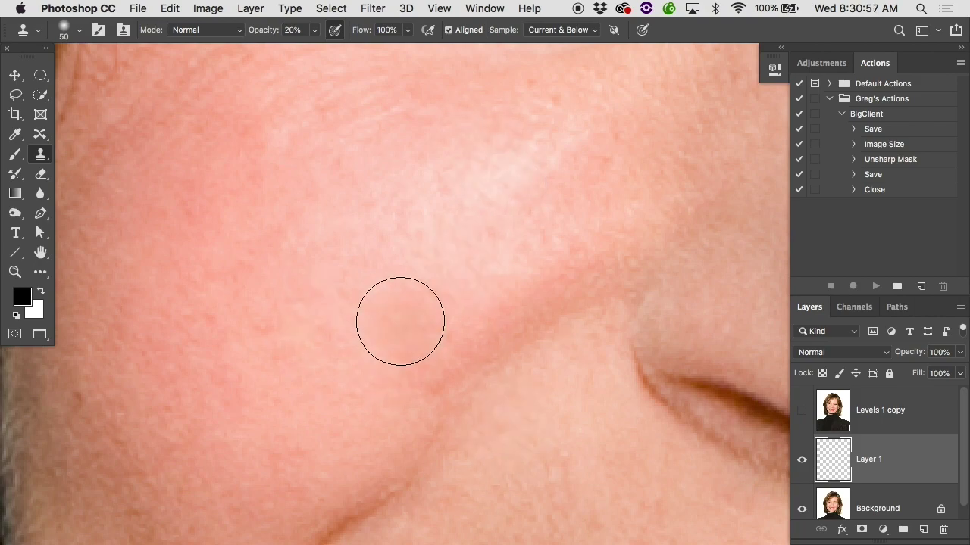
pyautogui.press(']')
pyautogui.press(']')
pyautogui.press(']')
pyautogui.press('4')
pyautogui.keyDown('alt'); pyautogui.click(346, 270); pyautogui.keyUp('alt')
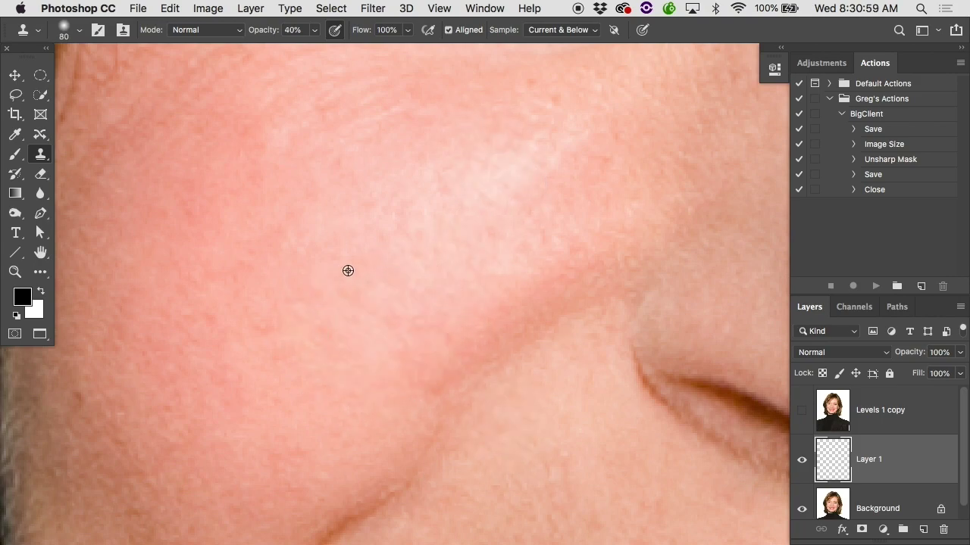
pyautogui.keyDown('alt'); pyautogui.click(475, 232); pyautogui.keyUp('alt')
pyautogui.click(336, 270)
pyautogui.click(365, 249)
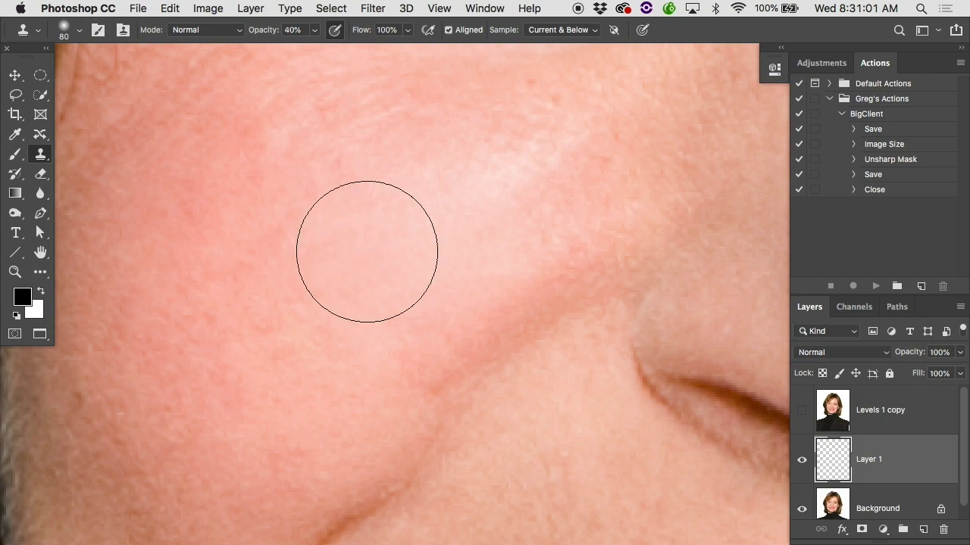
pyautogui.keyDown('alt'); pyautogui.click(473, 209); pyautogui.keyUp('alt')
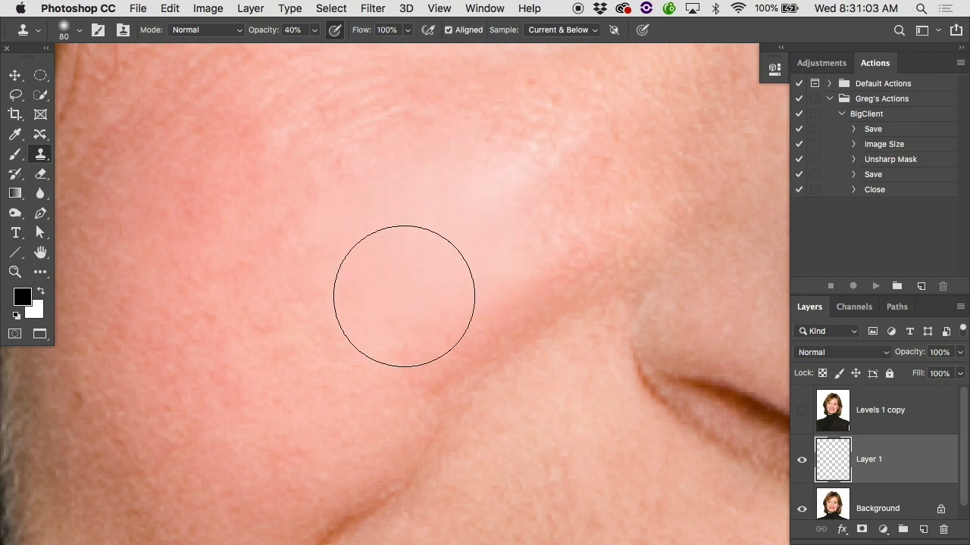
pyautogui.scroll(-2, 554, 256)
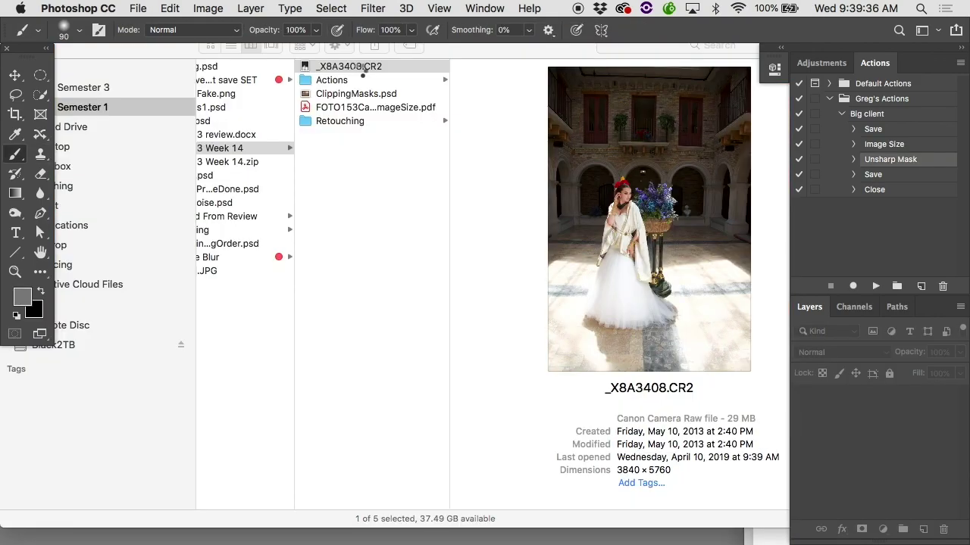
# Open the raw wedding photo _X8A3408.CR2 from Finder in Camera Raw.
pyautogui.doubleClick(359, 71)
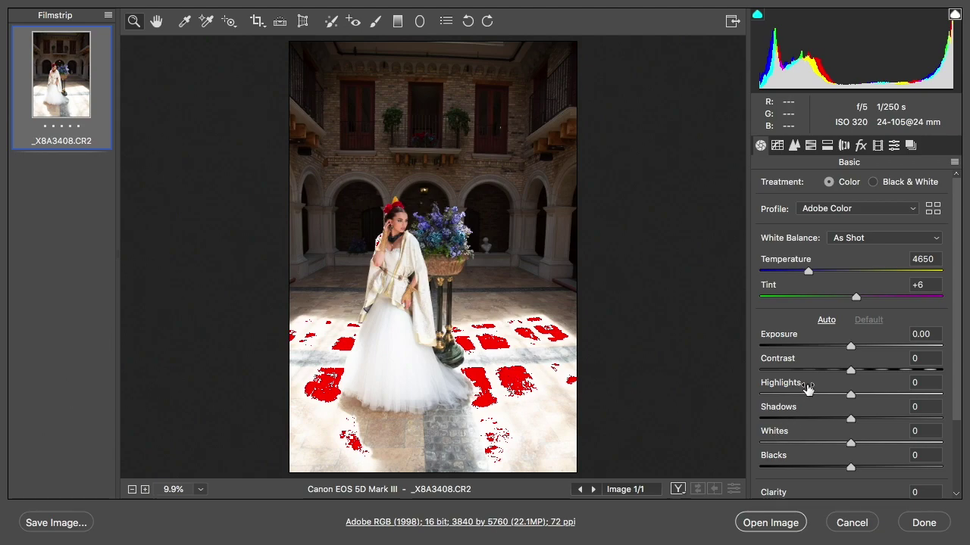
# Lower Exposure to -0.05 and turn off the red highlight-clipping warning.
pyautogui.moveTo(850, 346); pyautogui.dragTo(850, 401)
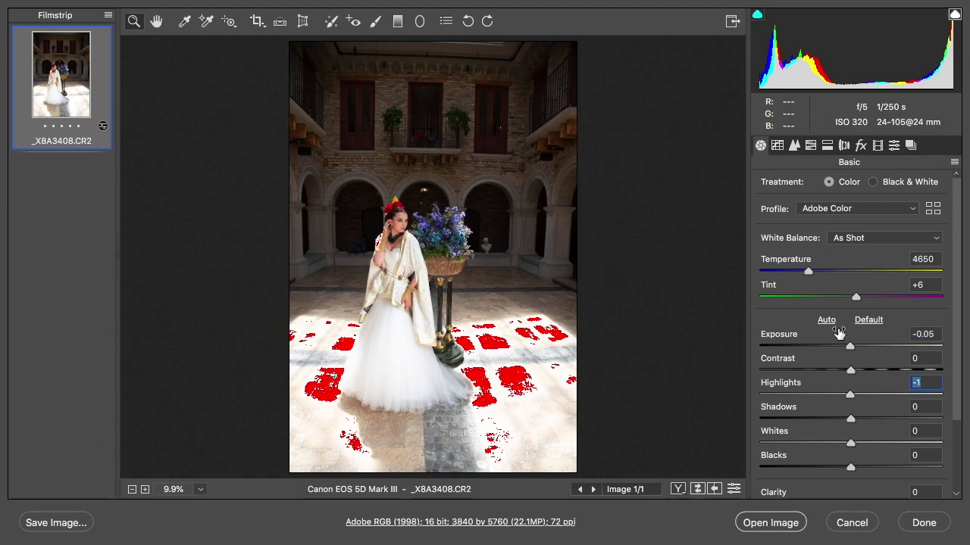
pyautogui.click(955, 15)
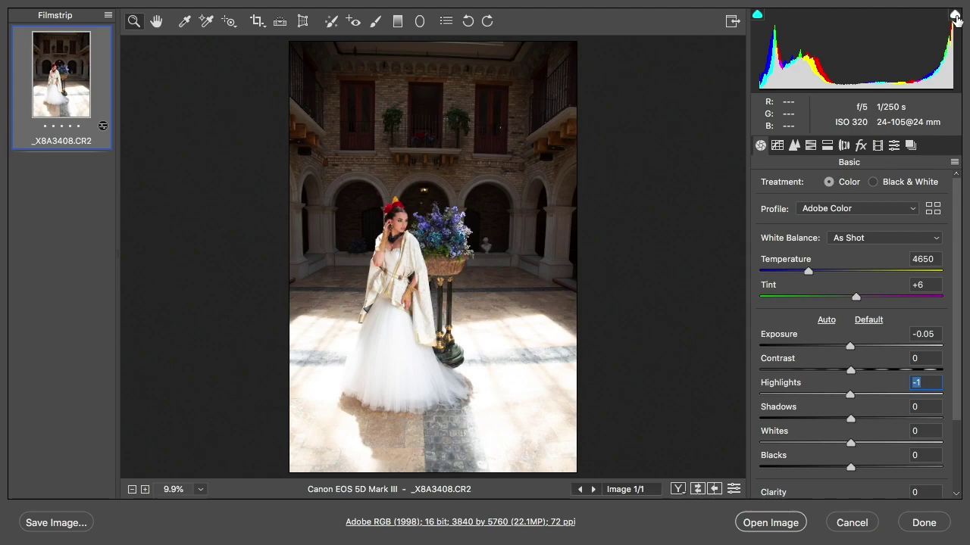
# Open the adjusted photo in Photoshop and view its Red, Green and Blue channels individually, ending on Red.
pyautogui.click(775, 522)
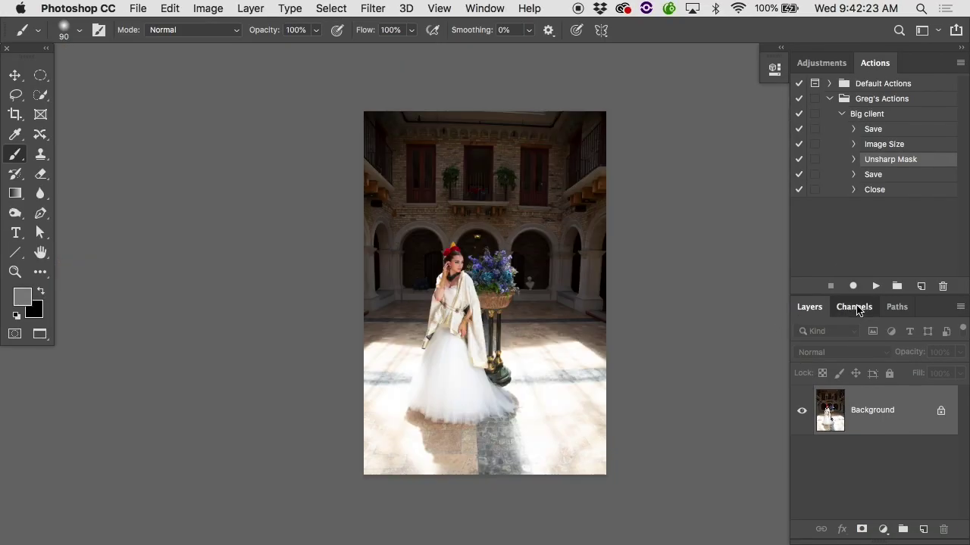
pyautogui.click(854, 307)
pyautogui.click(864, 364)
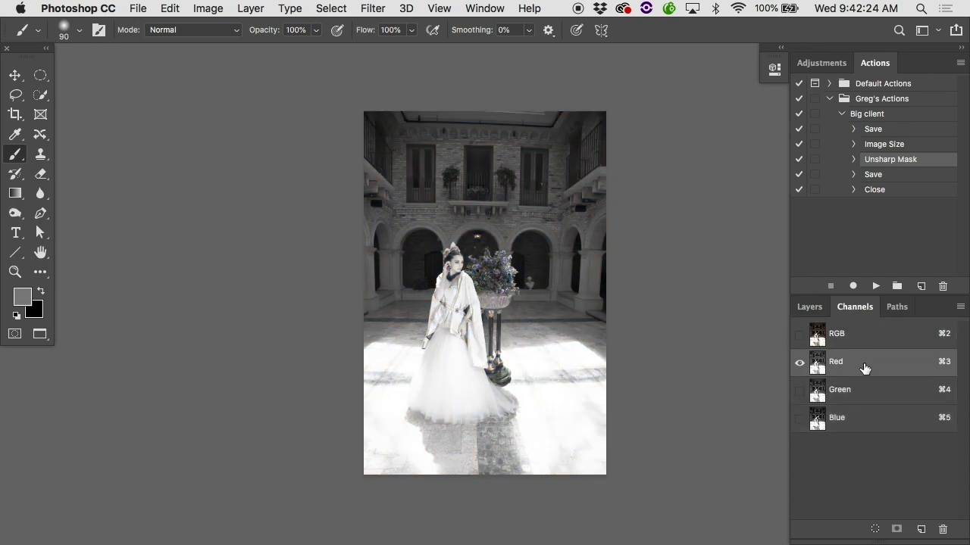
pyautogui.click(851, 390)
pyautogui.click(848, 419)
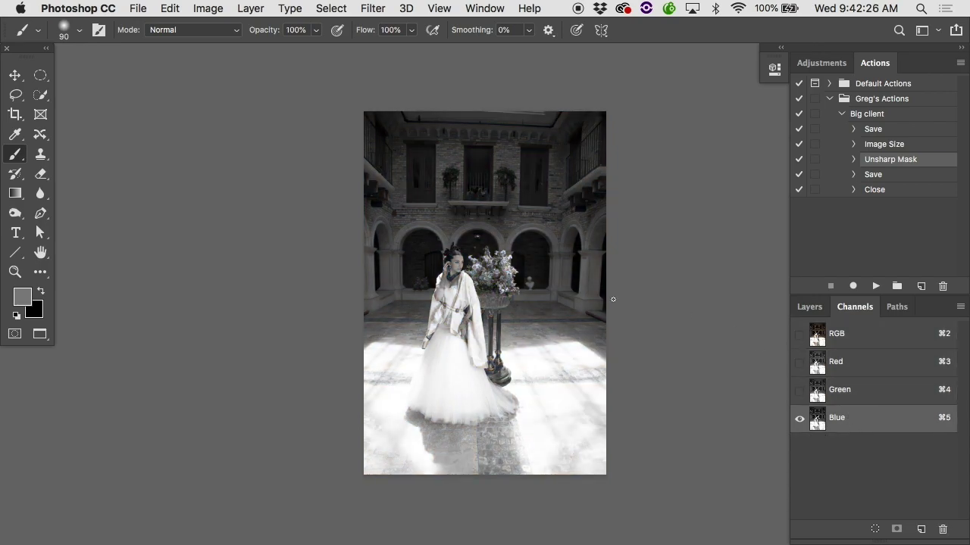
pyautogui.scroll(6, 491, 286)
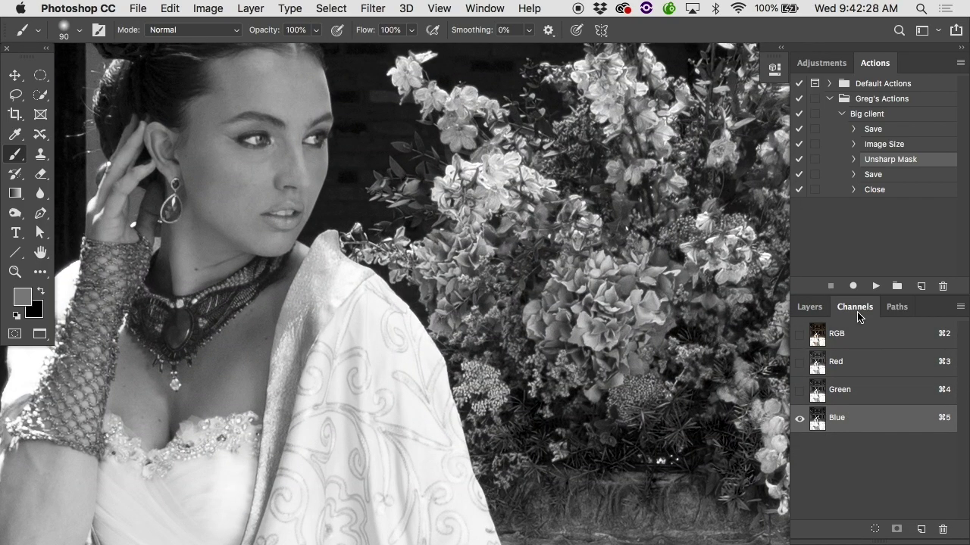
pyautogui.click(888, 361)
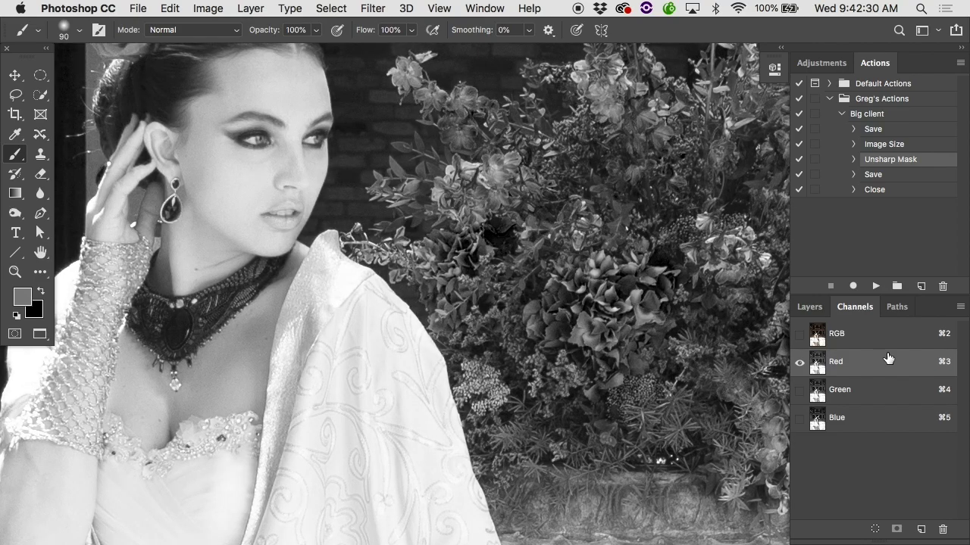
pyautogui.scroll(5, 563, 299)
pyautogui.hscroll(-5, 563, 298)
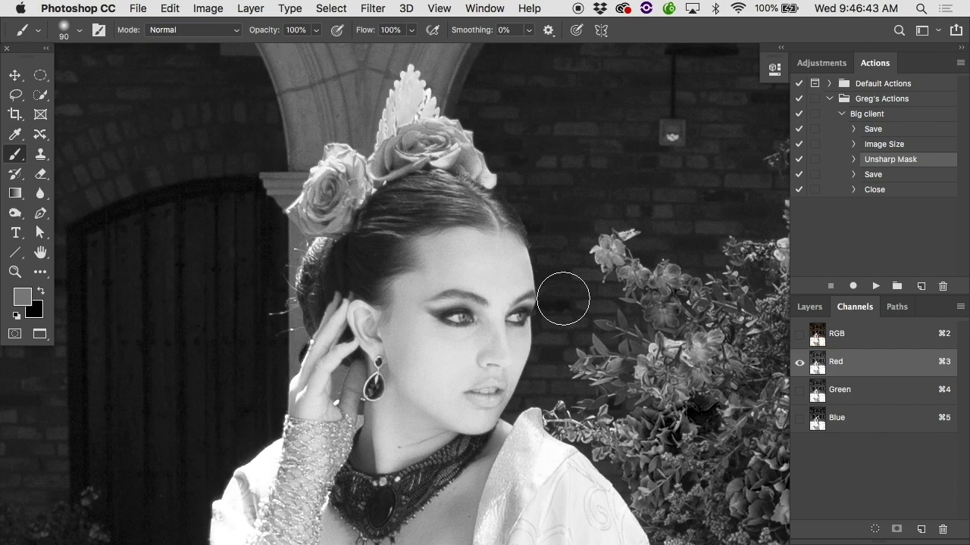
# Close the black-and-white document, reopen _X8A3408.CR2, and cool its Temperature back down from 8900.
pyautogui.press('super+w')
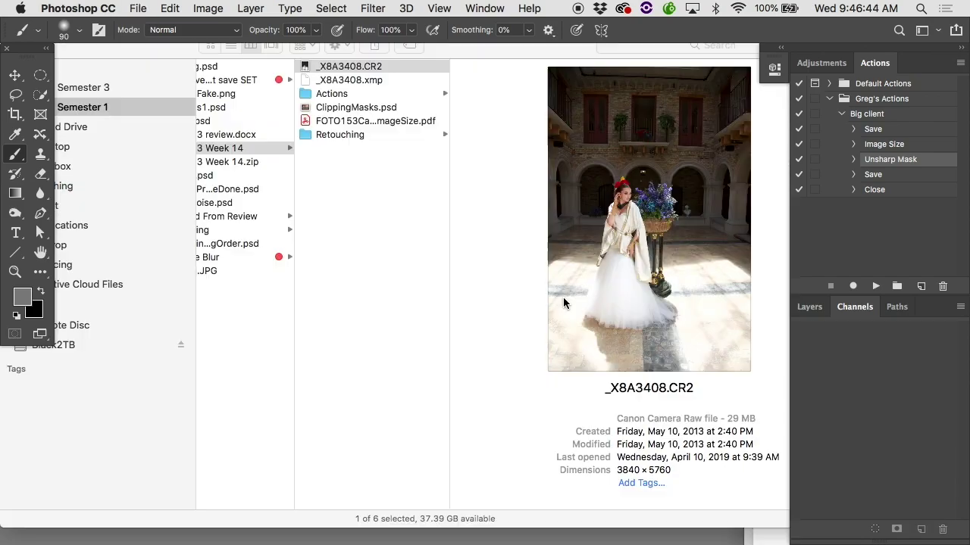
pyautogui.doubleClick(350, 66)
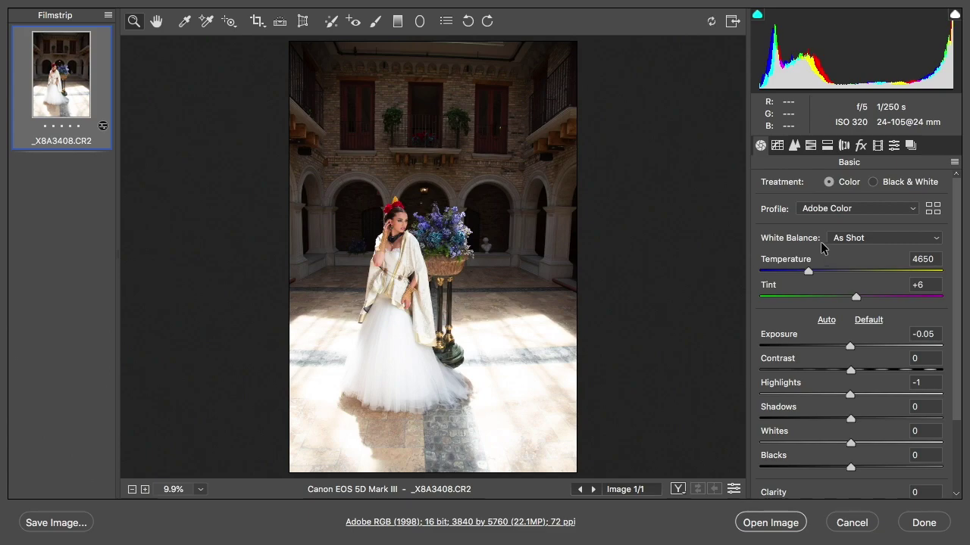
pyautogui.moveTo(814, 273); pyautogui.dragTo(877, 273)
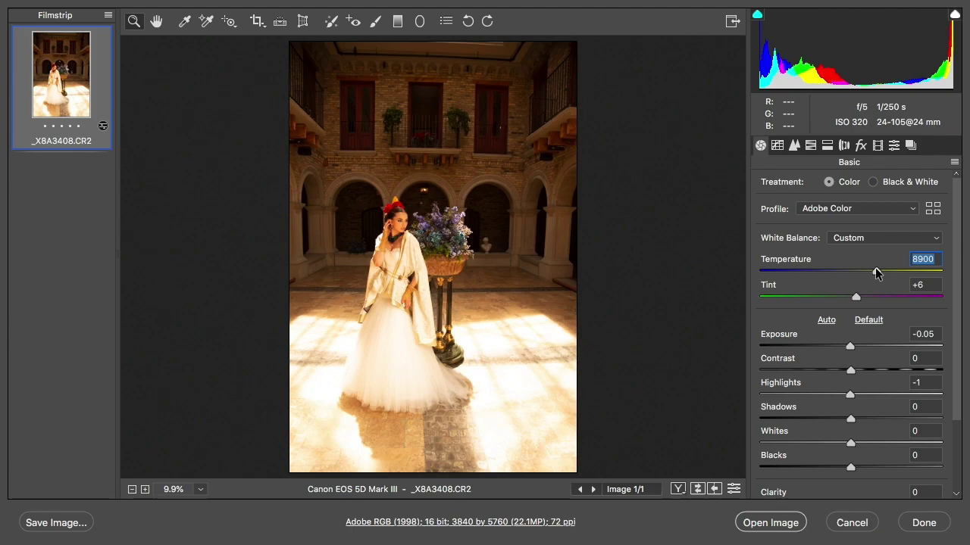
pyautogui.moveTo(876, 273); pyautogui.dragTo(814, 282)
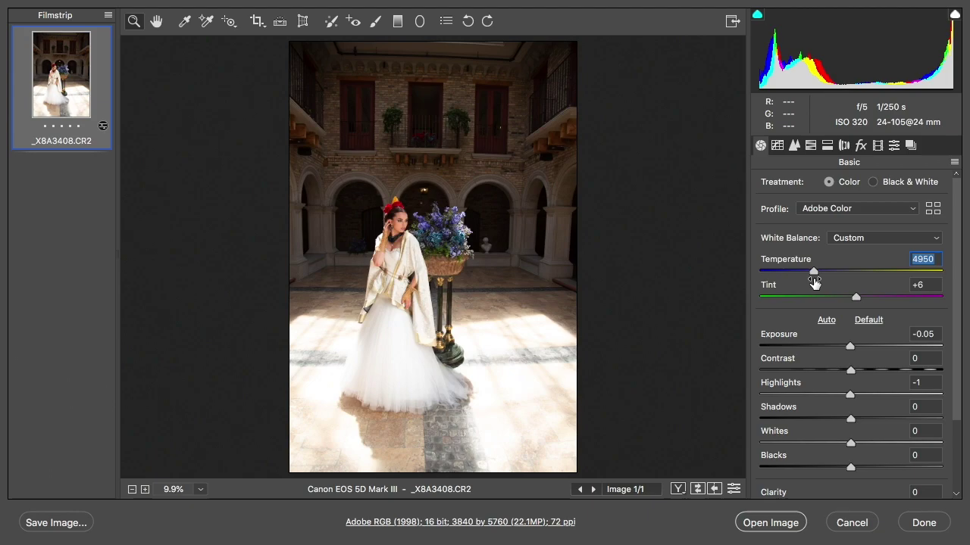
pyautogui.moveTo(814, 282)
pyautogui.mouseDown()
pyautogui.moveTo(814, 271)
pyautogui.moveTo(756, 272)
pyautogui.moveTo(843, 274)
pyautogui.moveTo(796, 280)
pyautogui.moveTo(808, 284)
pyautogui.mouseUp()
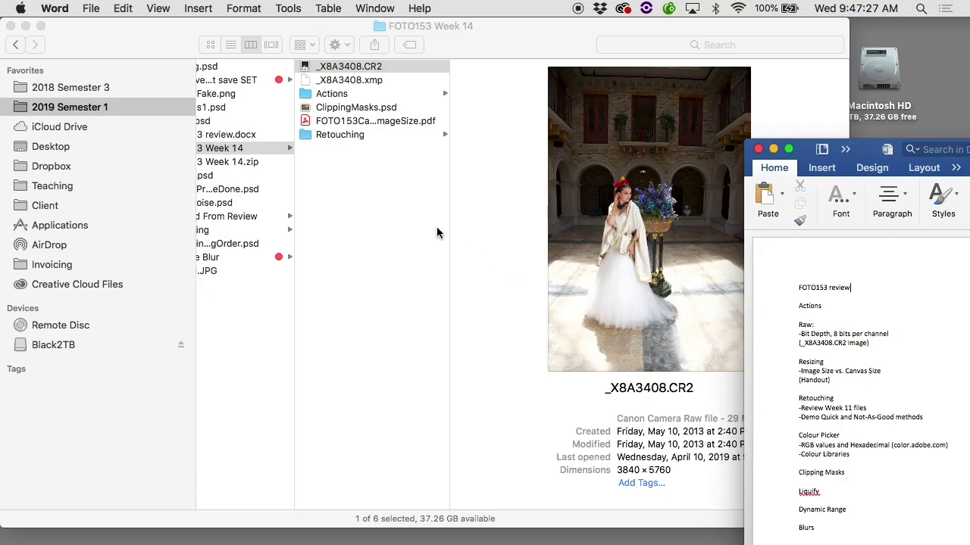
# Reopen _X8A3408.CR2 from Finder, showing As Shot white balance at Temperature 4650, Tint +6.
pyautogui.click(386, 192)
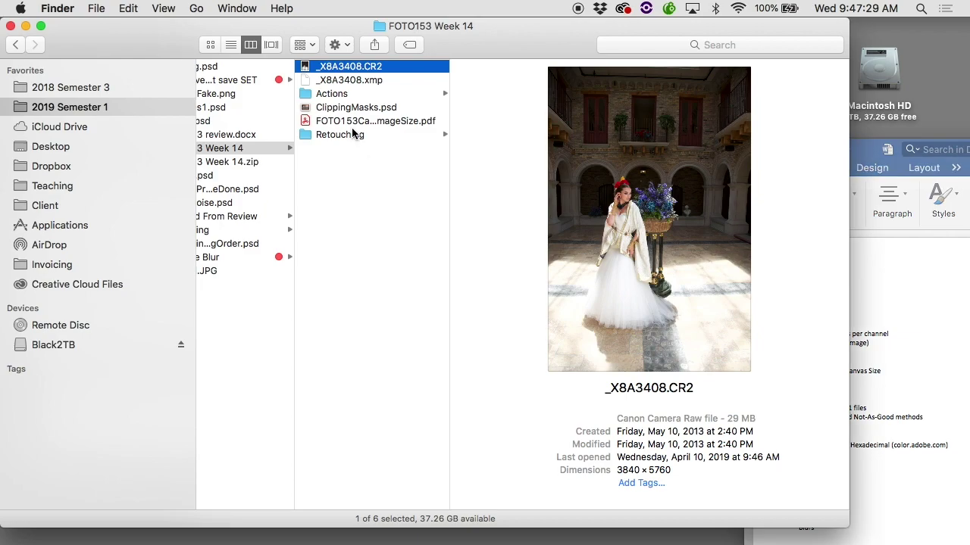
pyautogui.doubleClick(358, 67)
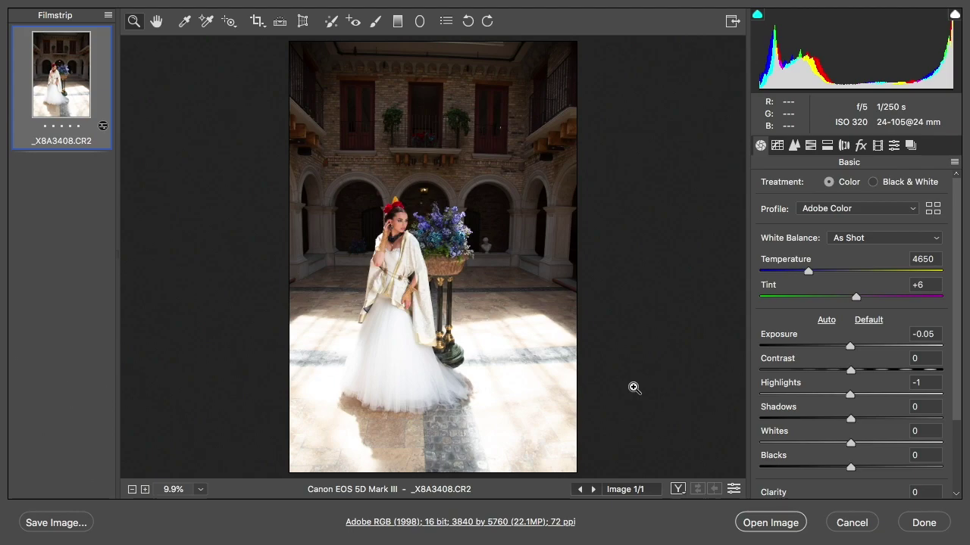
# Open the Camera Raw photo as a Photoshop document and select the Crop tool.
pyautogui.click(780, 521)
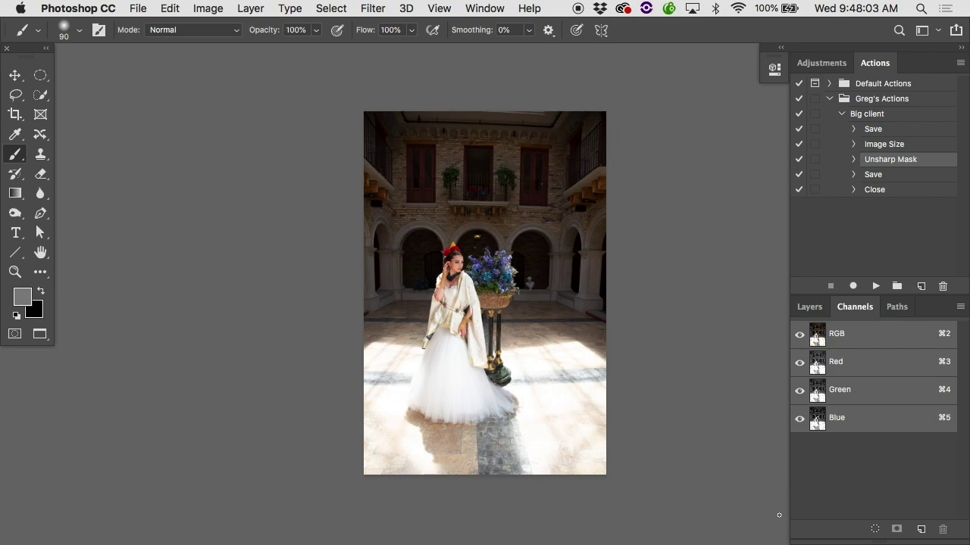
pyautogui.press('c')
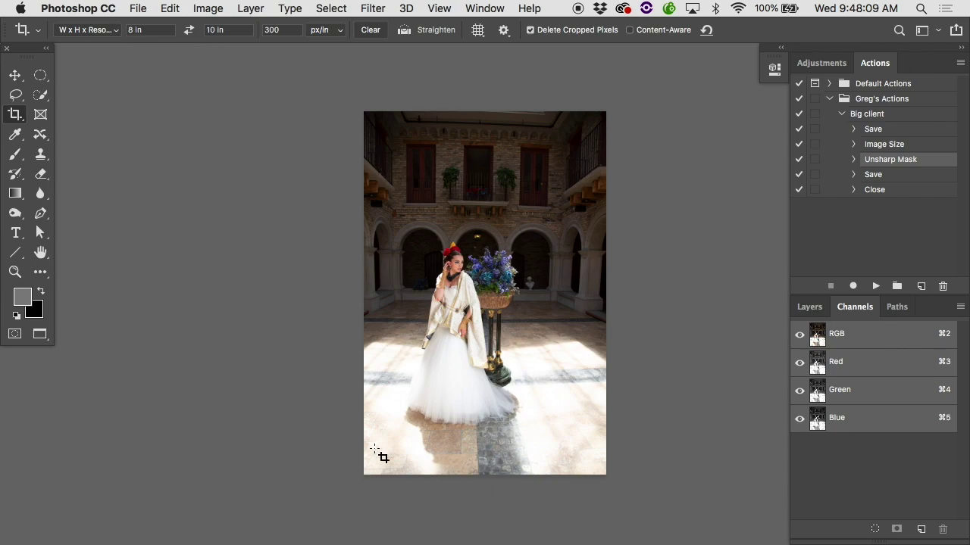
pyautogui.moveTo(379, 458); pyautogui.dragTo(665, 130)
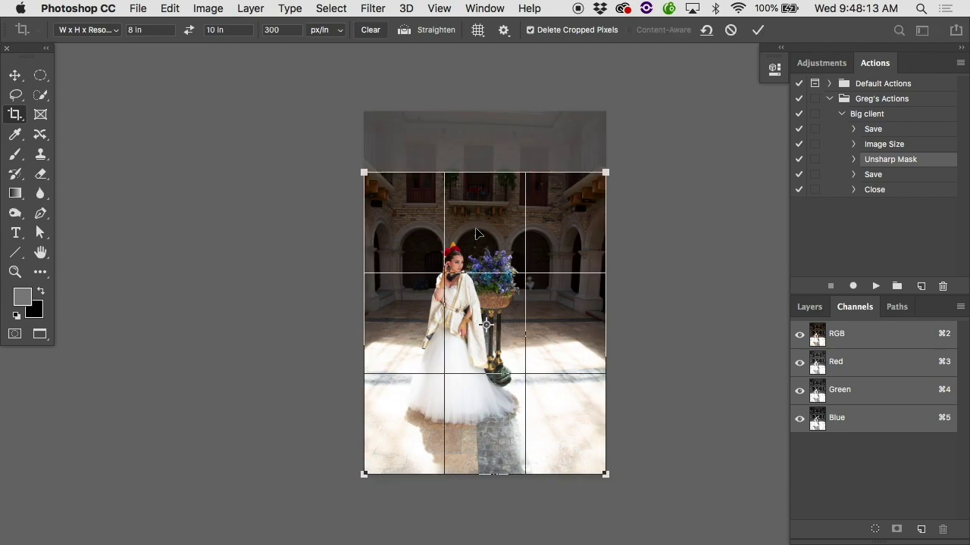
pyautogui.moveTo(477, 232); pyautogui.dragTo(481, 175)
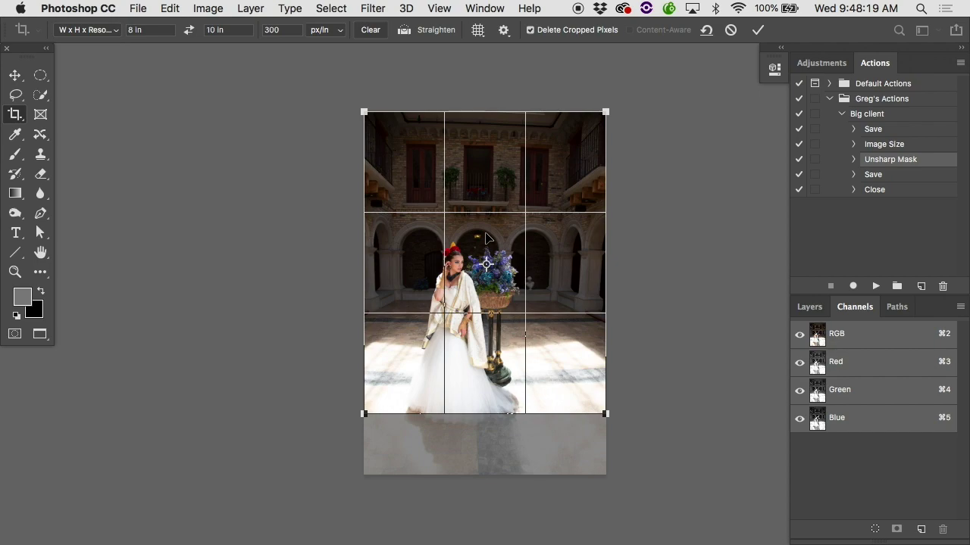
pyautogui.moveTo(487, 238); pyautogui.dragTo(488, 281)
pyautogui.moveTo(734, 542)
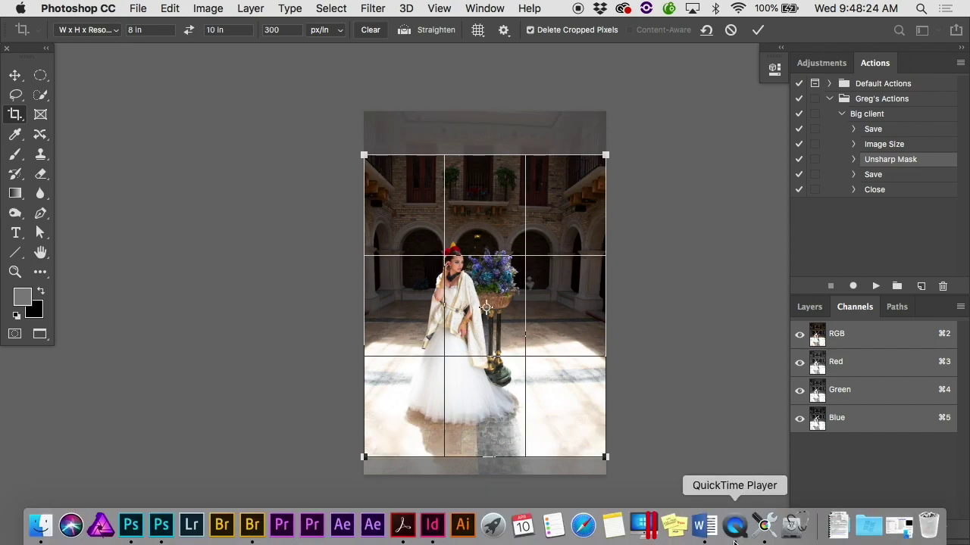
pyautogui.click(705, 531)
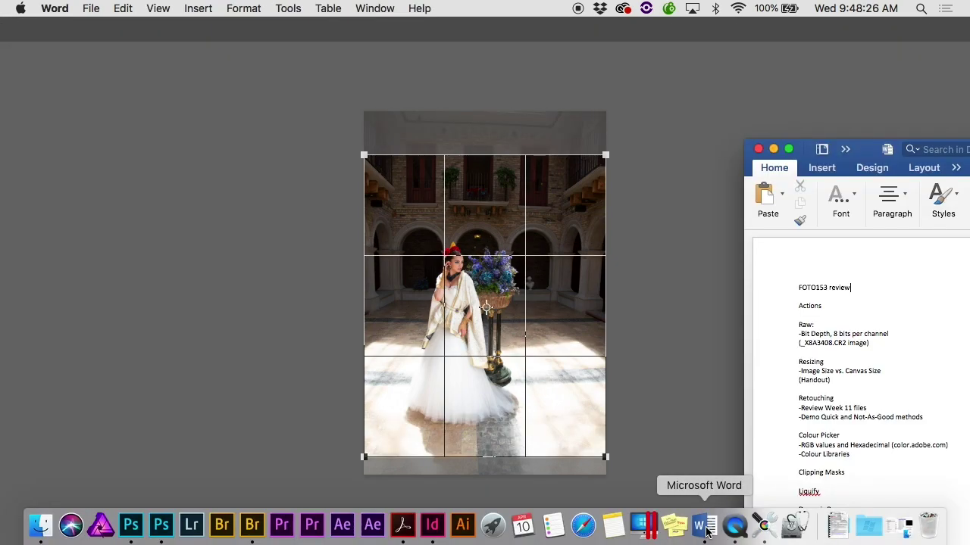
pyautogui.click(595, 375)
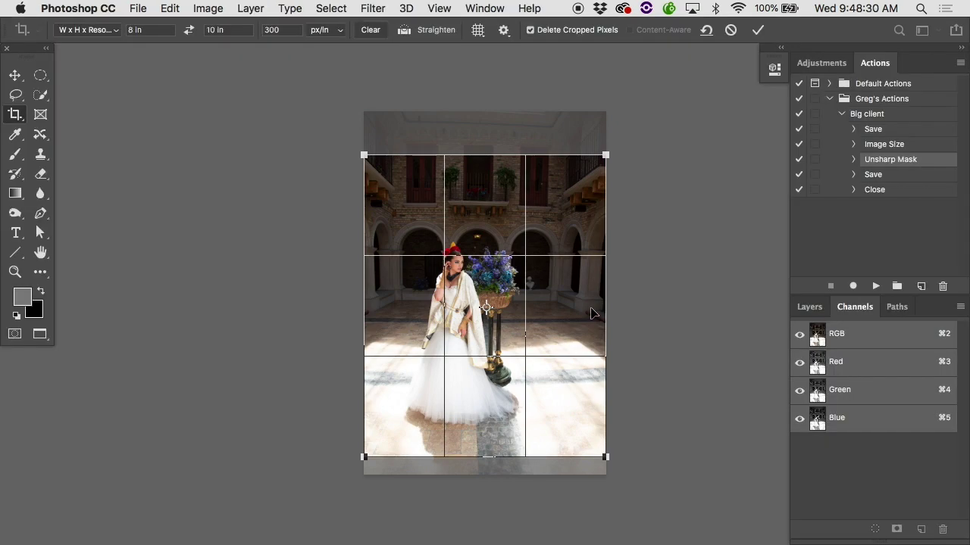
pyautogui.press('Return')
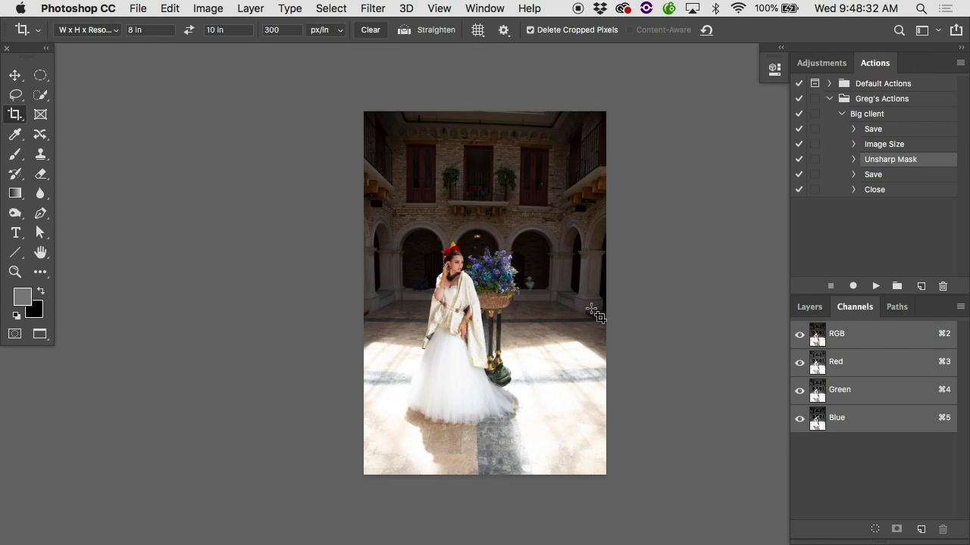
pyautogui.click(213, 8)
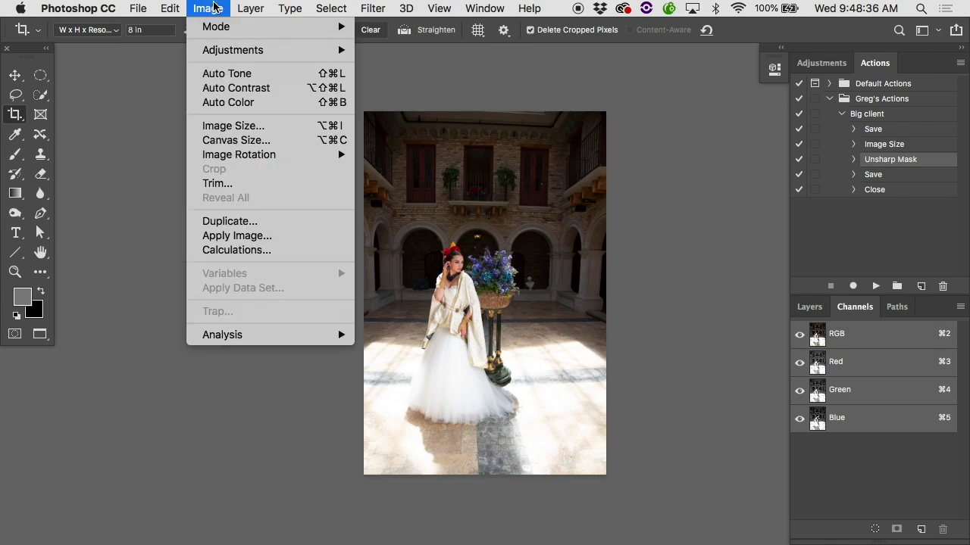
pyautogui.click(248, 126)
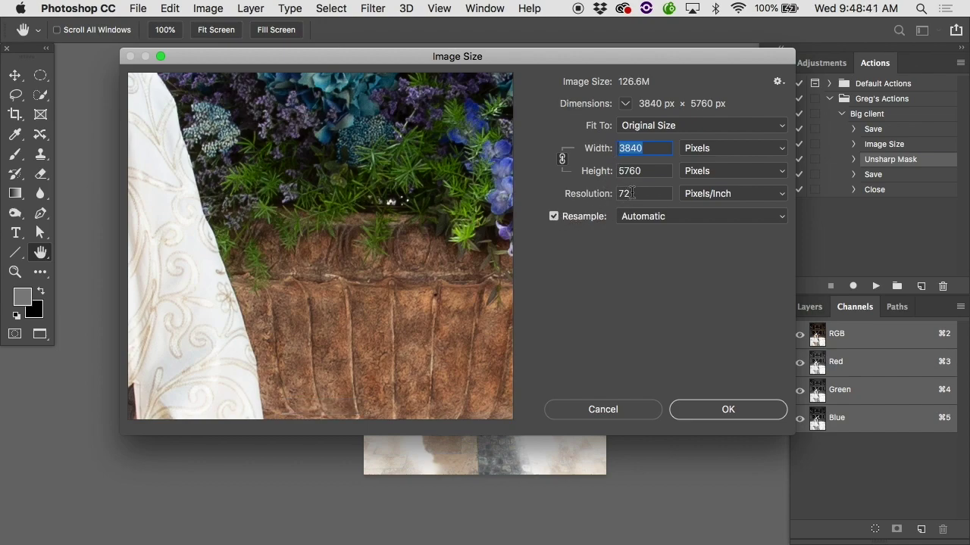
pyautogui.click(700, 148)
pyautogui.click(709, 158)
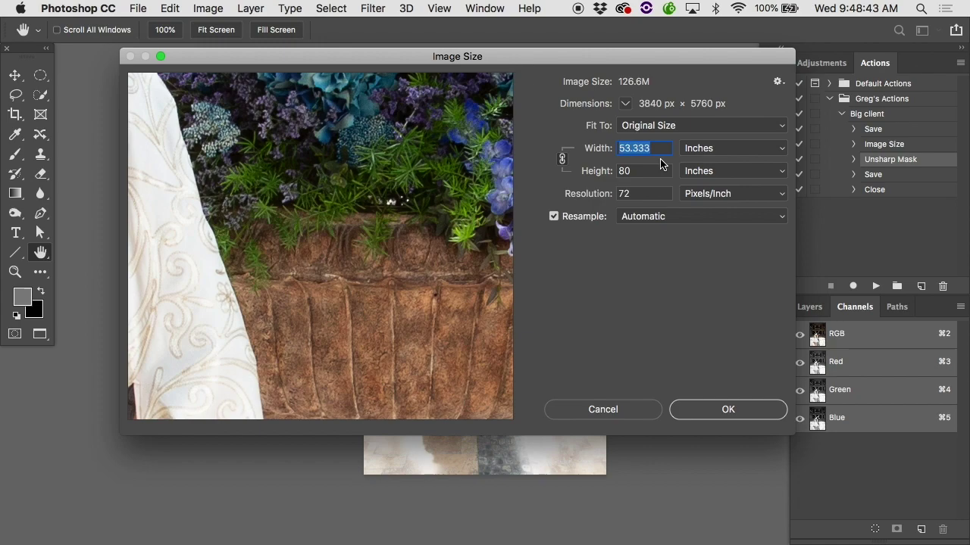
pyautogui.write('8')
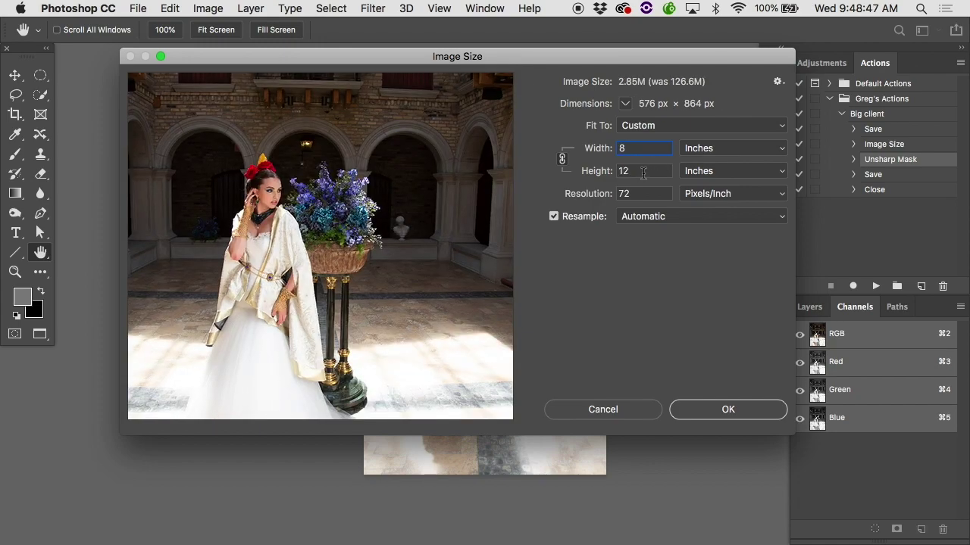
pyautogui.press('Tab')
pyautogui.write('10')
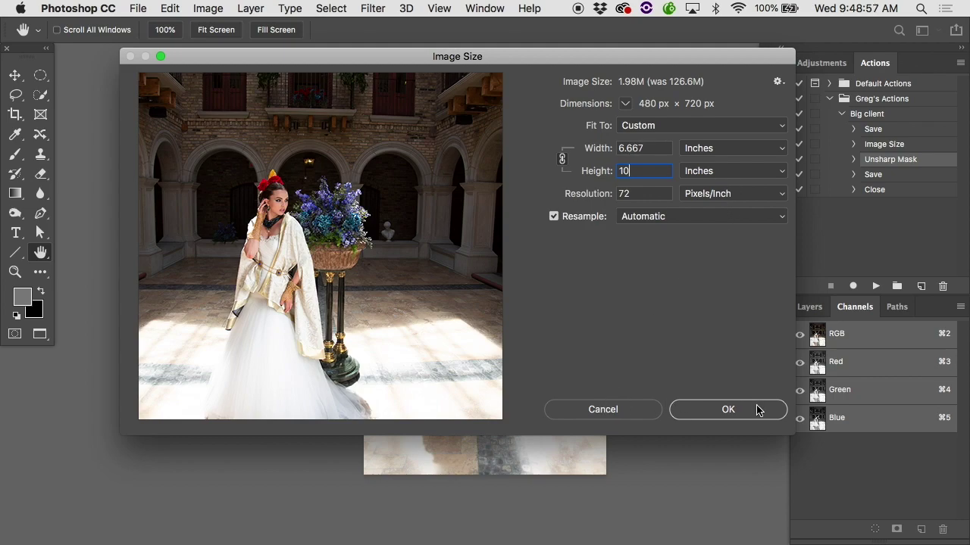
pyautogui.click(727, 410)
pyautogui.press('c')
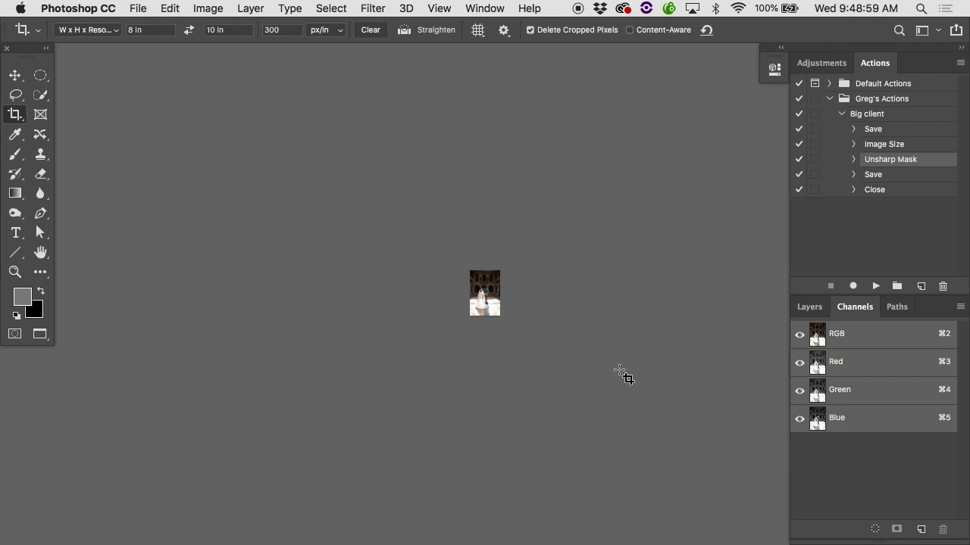
pyautogui.press('super+z')
pyautogui.press('super+z')
pyautogui.press('super+z')
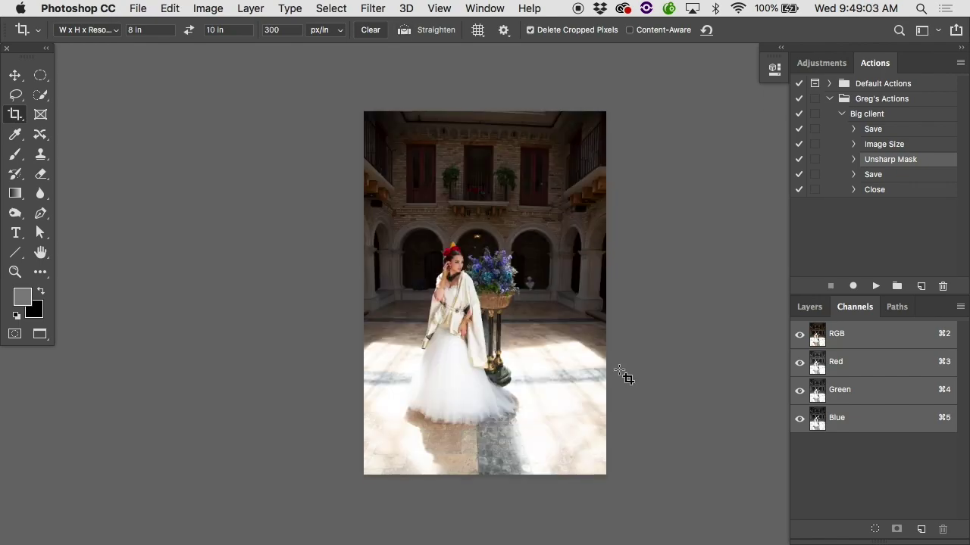
pyautogui.press('super')
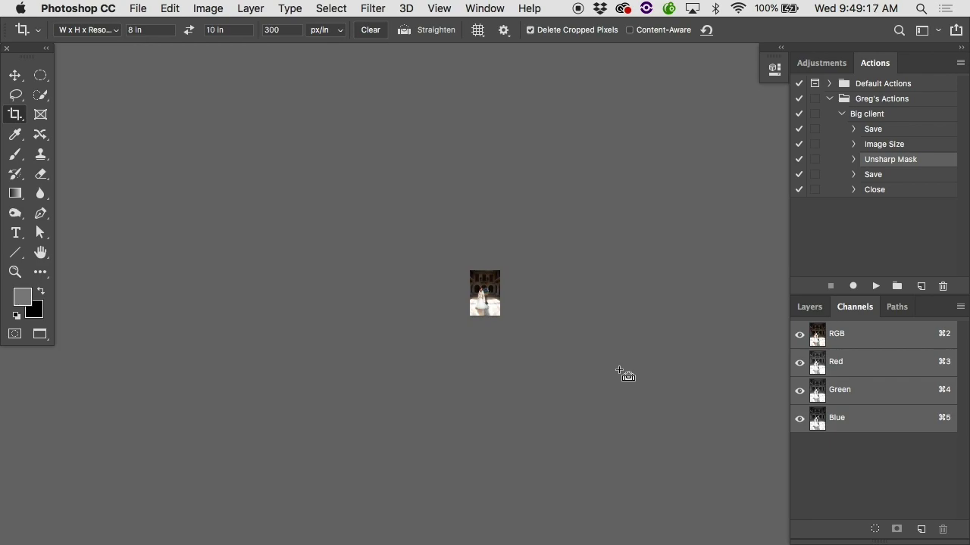
pyautogui.press('super+0')
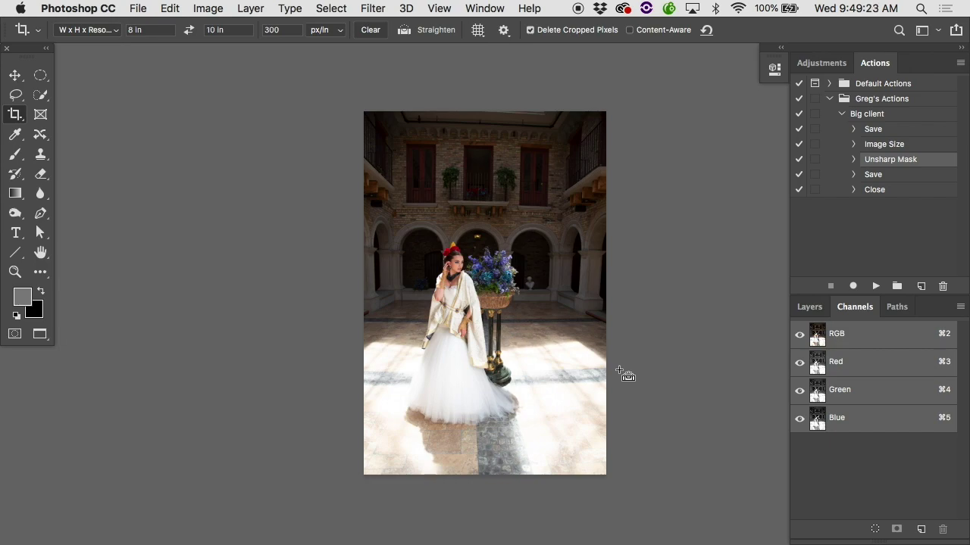
# Set the canvas to 1000 × 1500 pixels, accept the clipping, then undo and redo to compare.
pyautogui.click(212, 6)
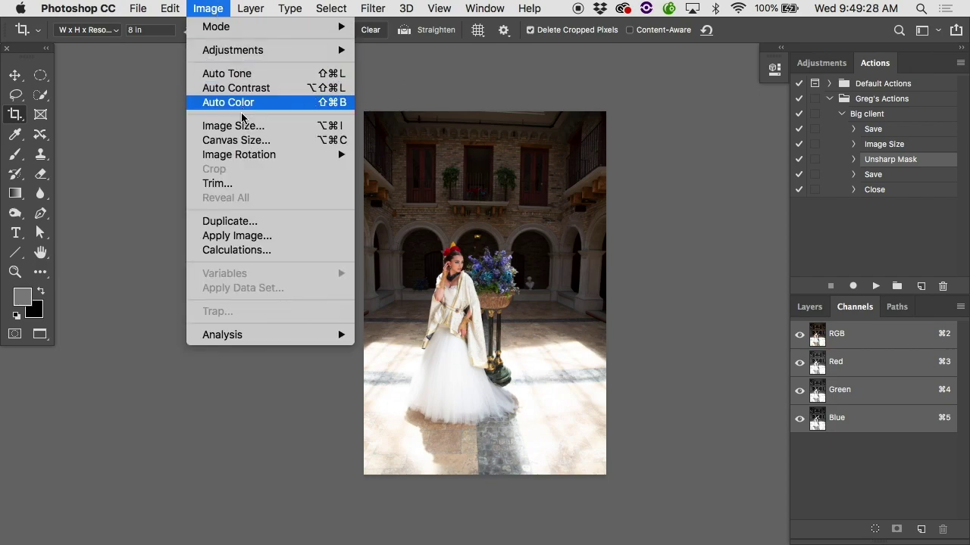
pyautogui.click(237, 140)
pyautogui.click(674, 174)
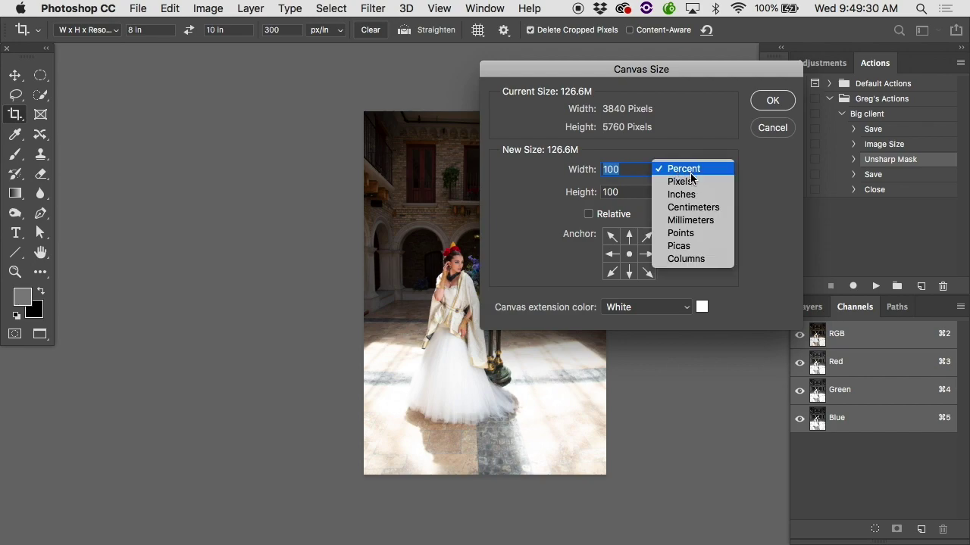
pyautogui.click(691, 193)
pyautogui.click(693, 169)
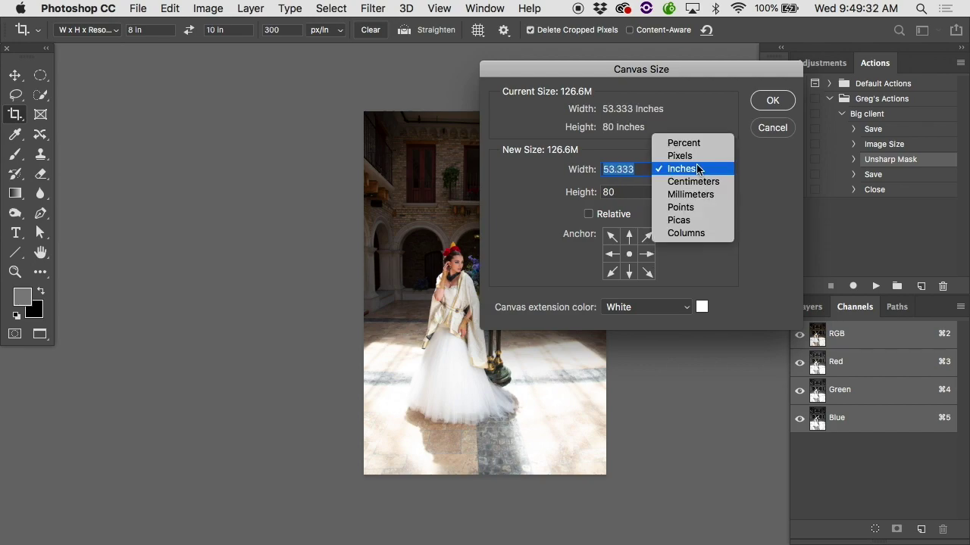
pyautogui.click(686, 157)
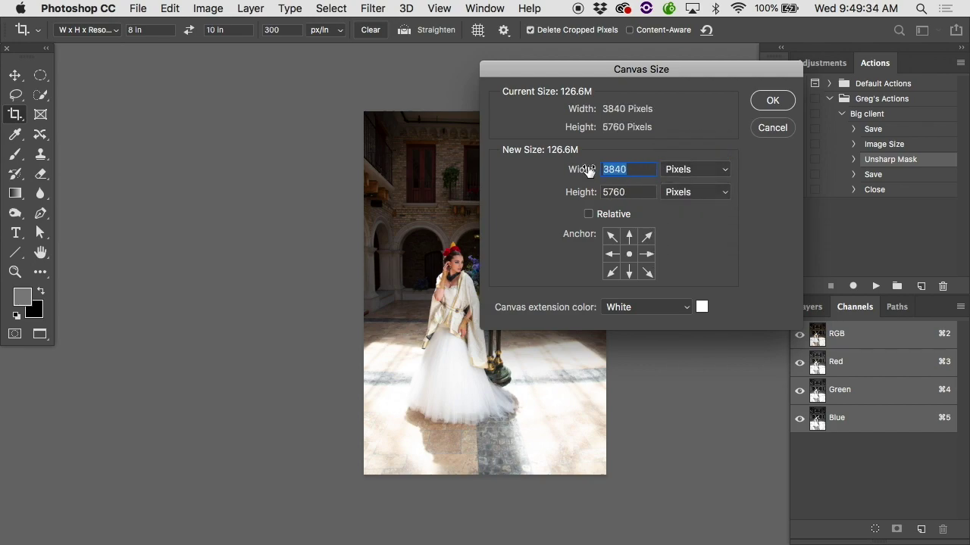
pyautogui.write('1000')
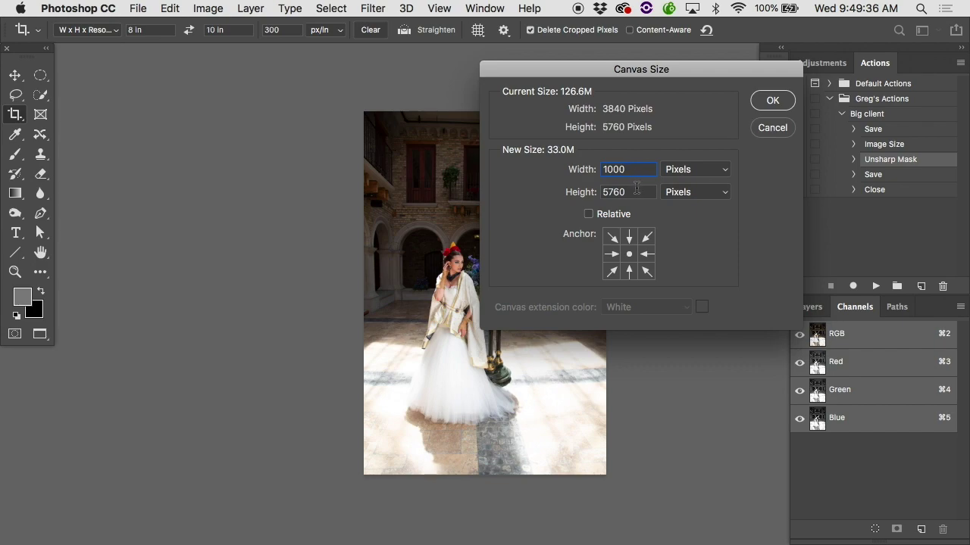
pyautogui.press('Tab')
pyautogui.write('1500')
pyautogui.click(772, 102)
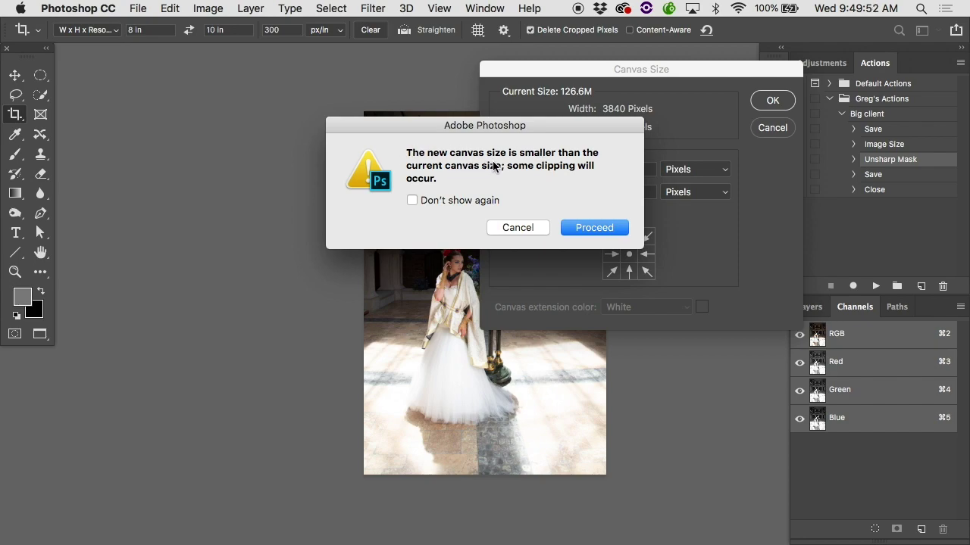
pyautogui.click(595, 228)
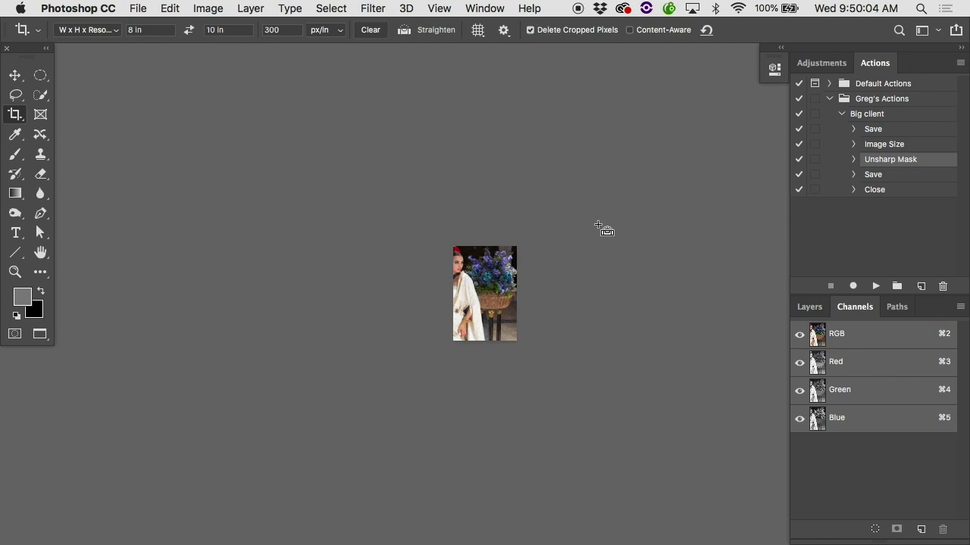
pyautogui.press('super+z')
pyautogui.press('super+z')
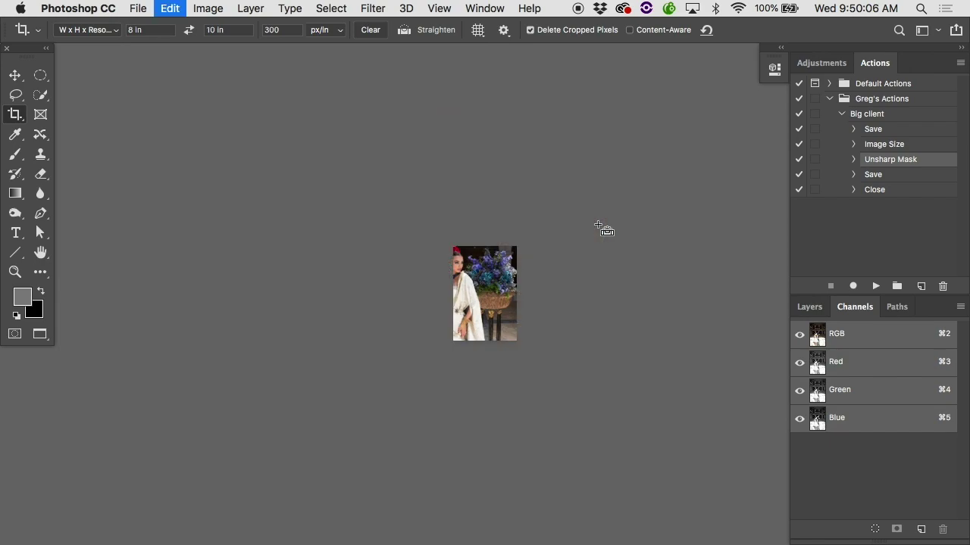
pyautogui.press('super+z')
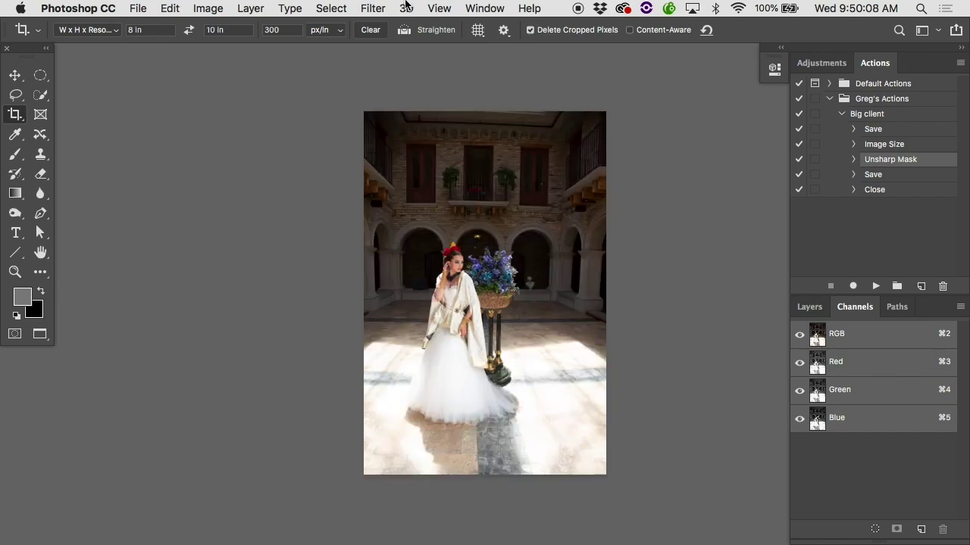
# Resample the image to 1000 × 1500 pixels, compare with undo/redo, and close the document.
pyautogui.click(215, 8)
pyautogui.click(242, 126)
pyautogui.click(707, 152)
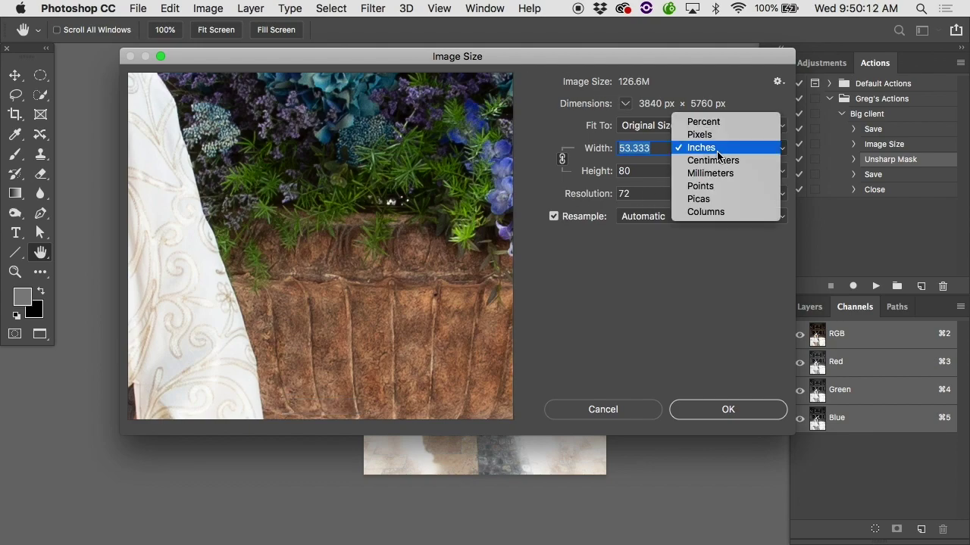
pyautogui.click(721, 134)
pyautogui.write('1000')
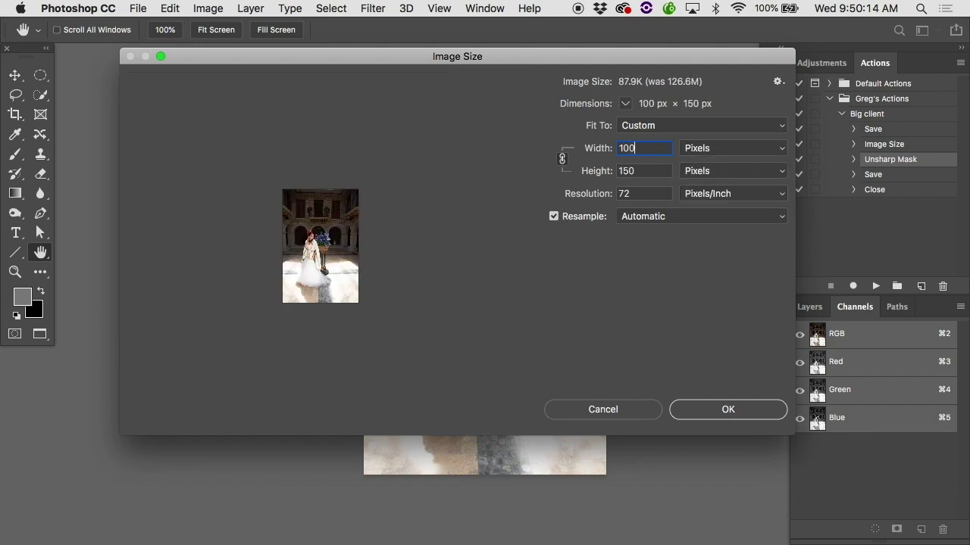
pyautogui.click(731, 404)
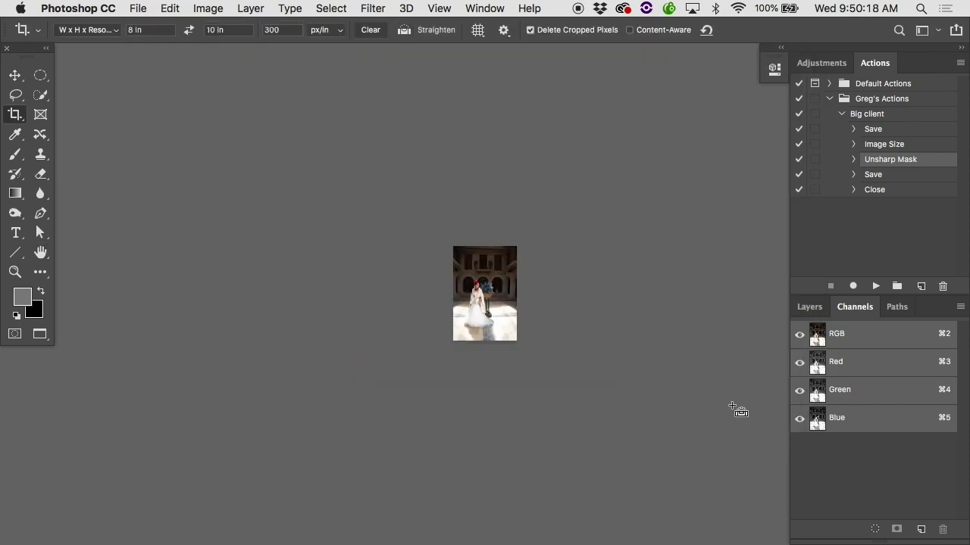
pyautogui.press('super+z')
pyautogui.press('super+shift+z')
pyautogui.press('super+w')
# Open FOTO153CanvasImageSize.pdf from Finder and scroll down to its photo comparison figures.
pyautogui.click(415, 152)
pyautogui.doubleClick(374, 119)
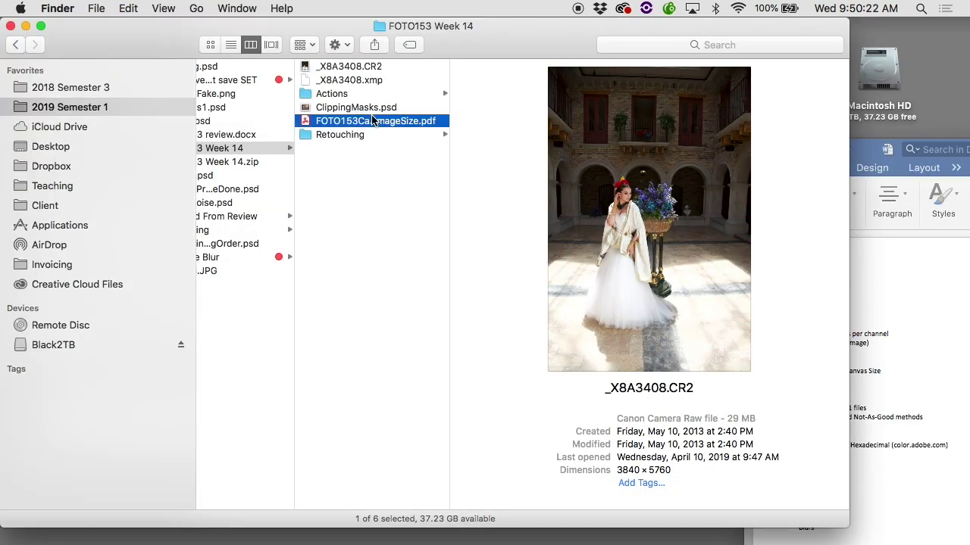
pyautogui.scroll(-15, 428, 235)
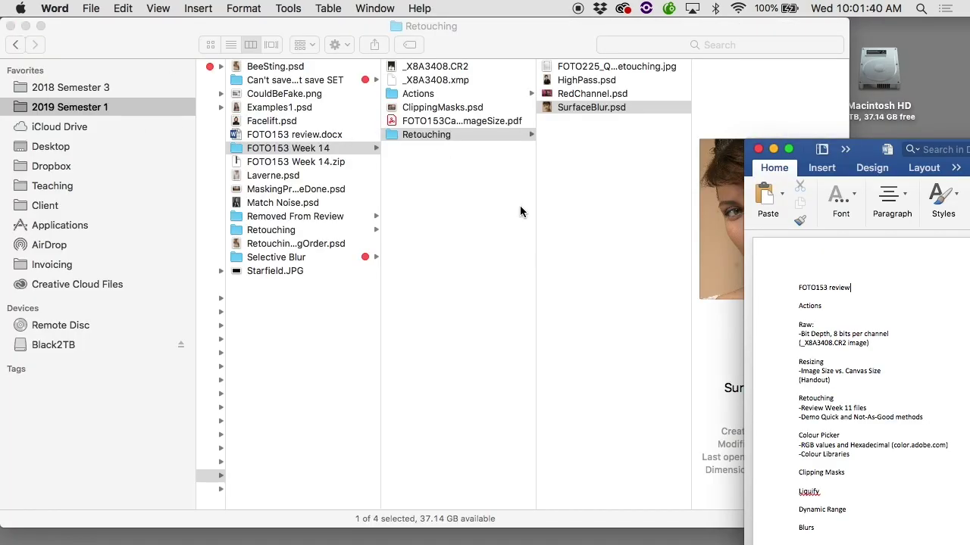
# Open ClippingMasks.psd from Finder and keep its embedded sRGB colour profile.
pyautogui.click(519, 205)
pyautogui.doubleClick(441, 107)
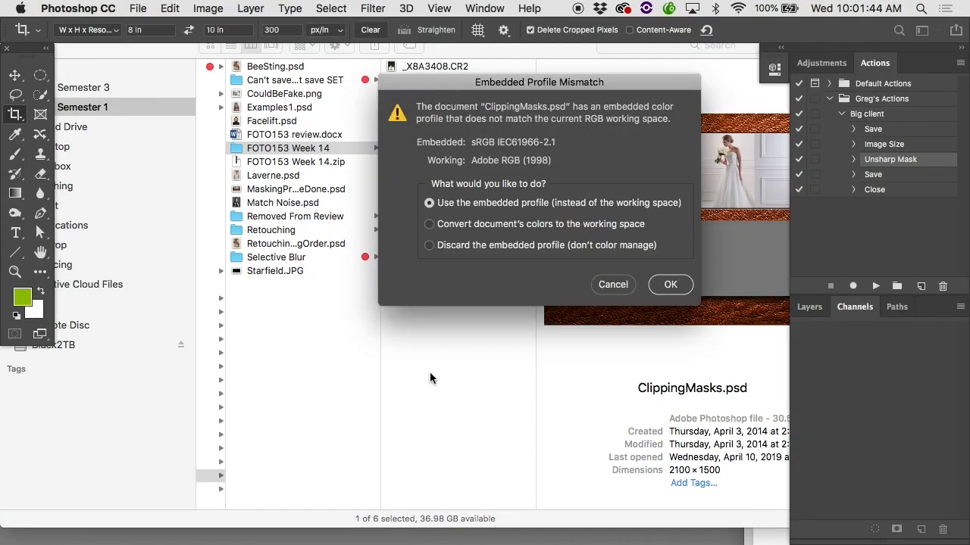
pyautogui.press('Return')
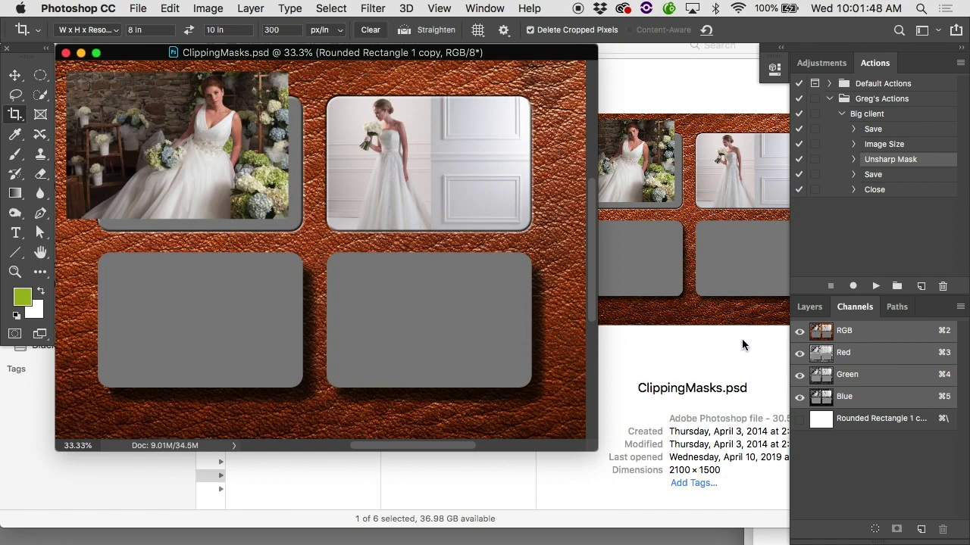
# With the Move tool, select Layer 1 and nudge the bride photo slightly lower.
pyautogui.click(809, 306)
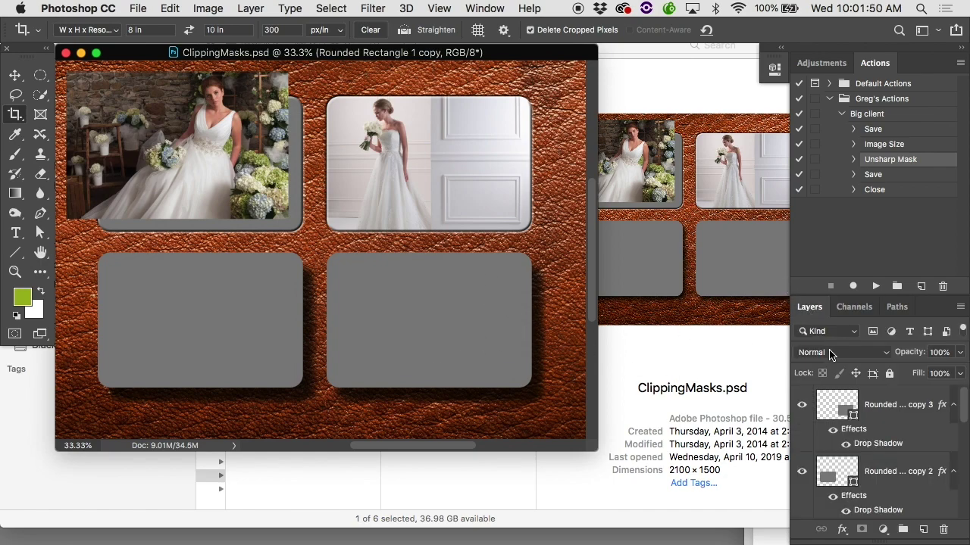
pyautogui.press('v')
pyautogui.click(195, 149)
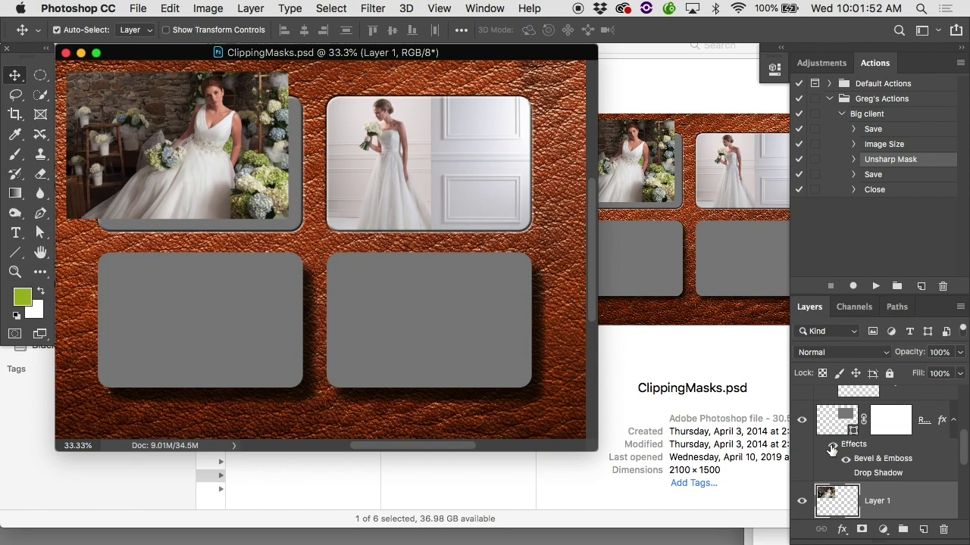
pyautogui.click(801, 501)
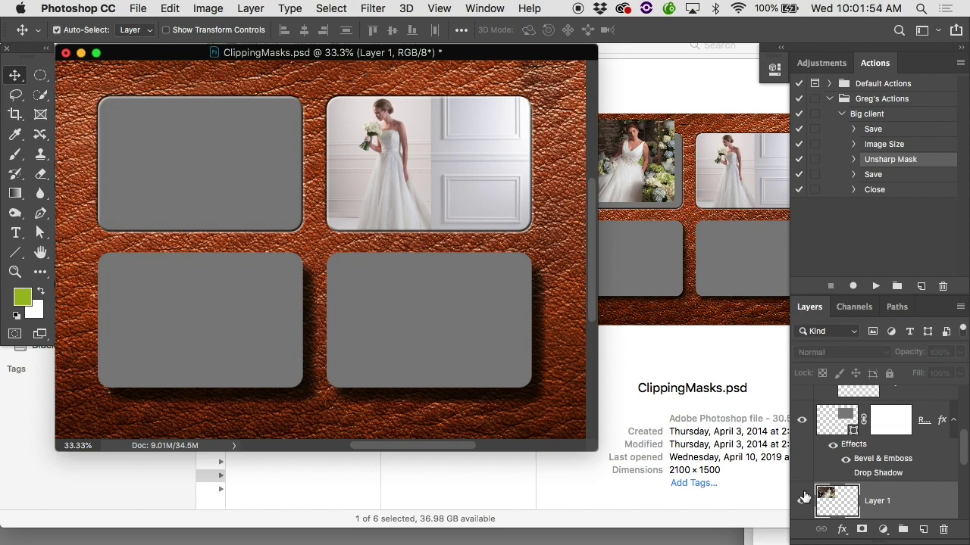
pyautogui.click(802, 501)
pyautogui.moveTo(256, 172)
pyautogui.mouseDown()
pyautogui.moveTo(353, 174)
pyautogui.moveTo(291, 199)
pyautogui.moveTo(257, 183)
pyautogui.mouseUp()
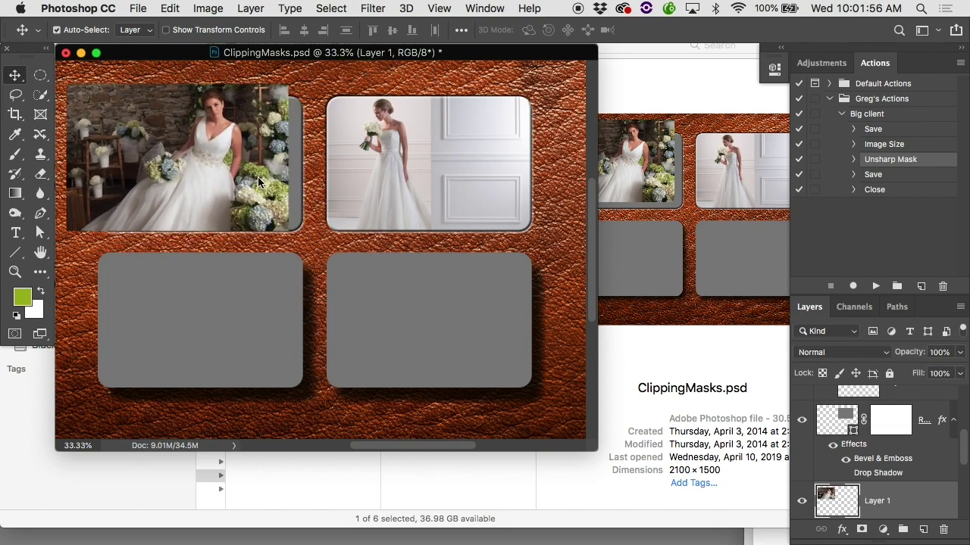
# Add a Curves adjustment layer and bend its curve downward to darken the collage.
pyautogui.click(882, 528)
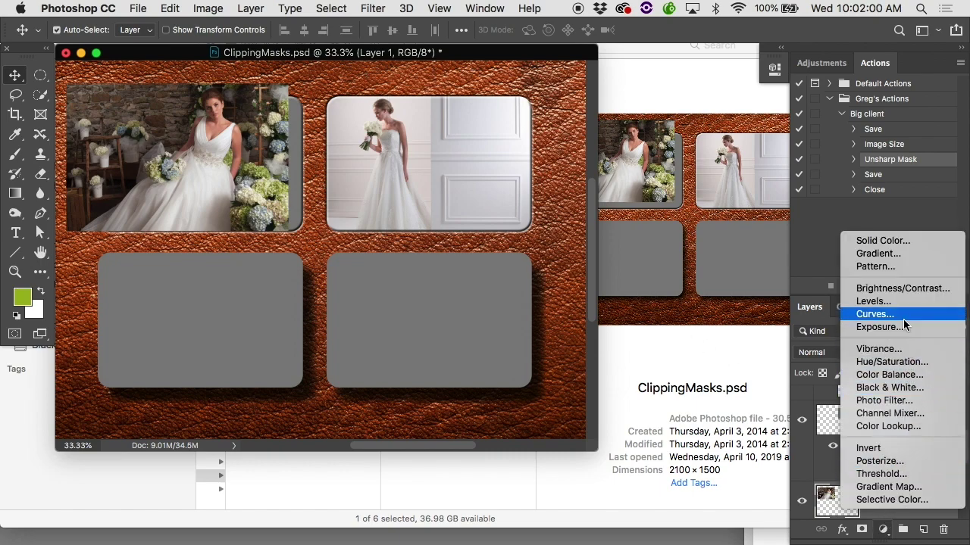
pyautogui.press('Escape')
pyautogui.moveTo(631, 253); pyautogui.dragTo(630, 235)
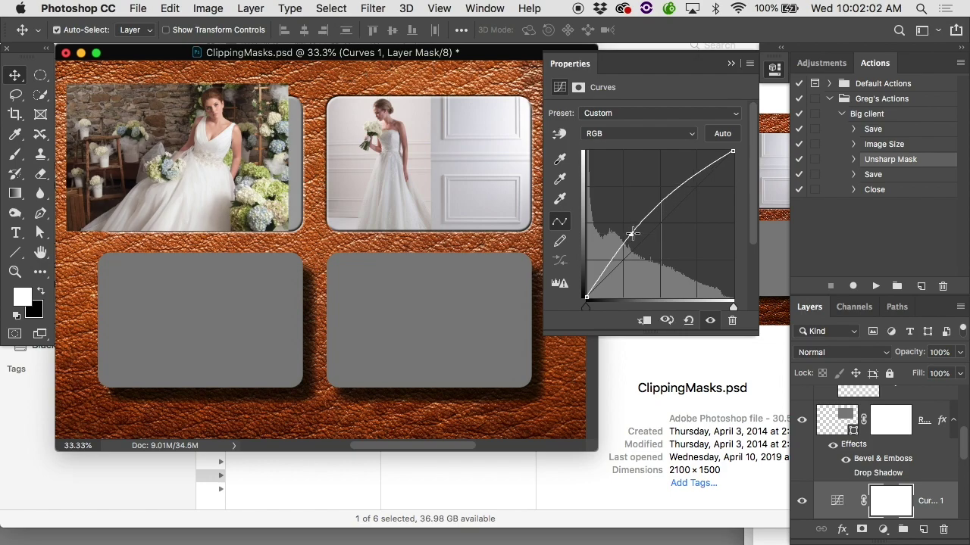
pyautogui.moveTo(667, 206); pyautogui.dragTo(686, 199)
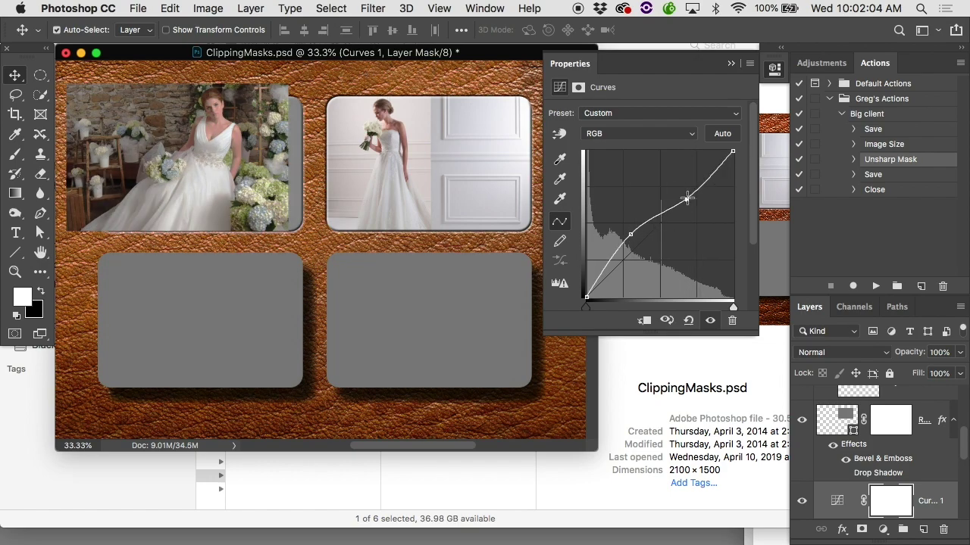
pyautogui.moveTo(628, 238); pyautogui.dragTo(658, 258)
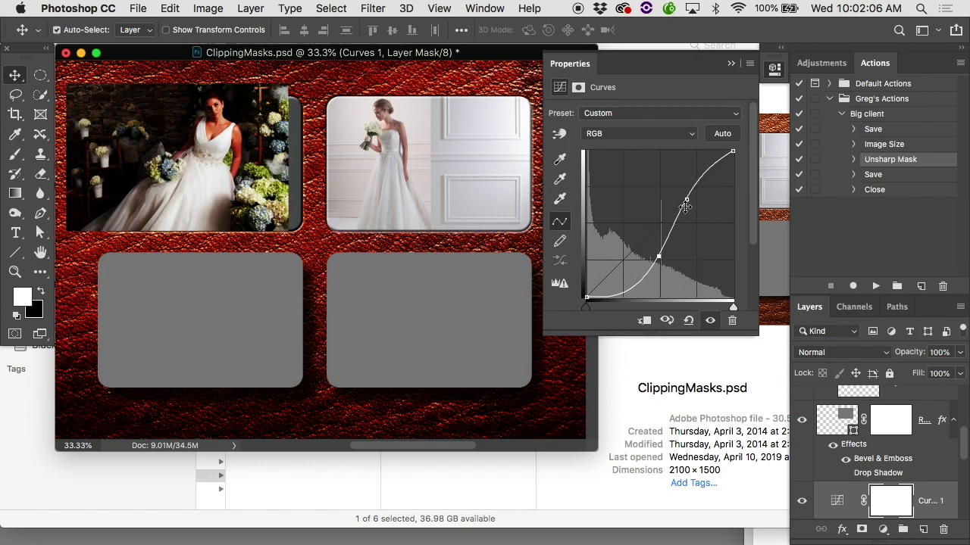
pyautogui.moveTo(687, 200); pyautogui.dragTo(705, 205)
pyautogui.moveTo(658, 257)
pyautogui.mouseDown()
pyautogui.moveTo(662, 274)
pyautogui.moveTo(656, 263)
pyautogui.mouseUp()
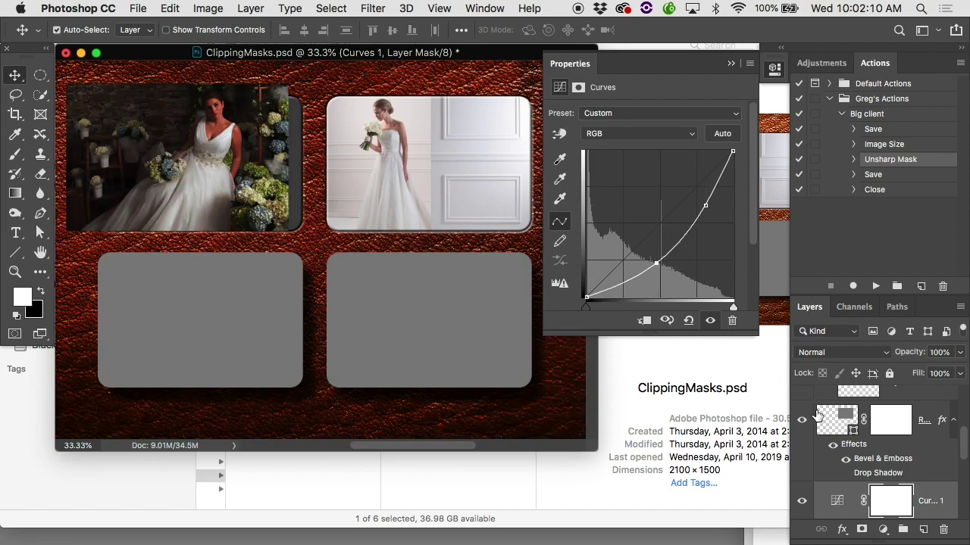
pyautogui.scroll(-3, 860, 435)
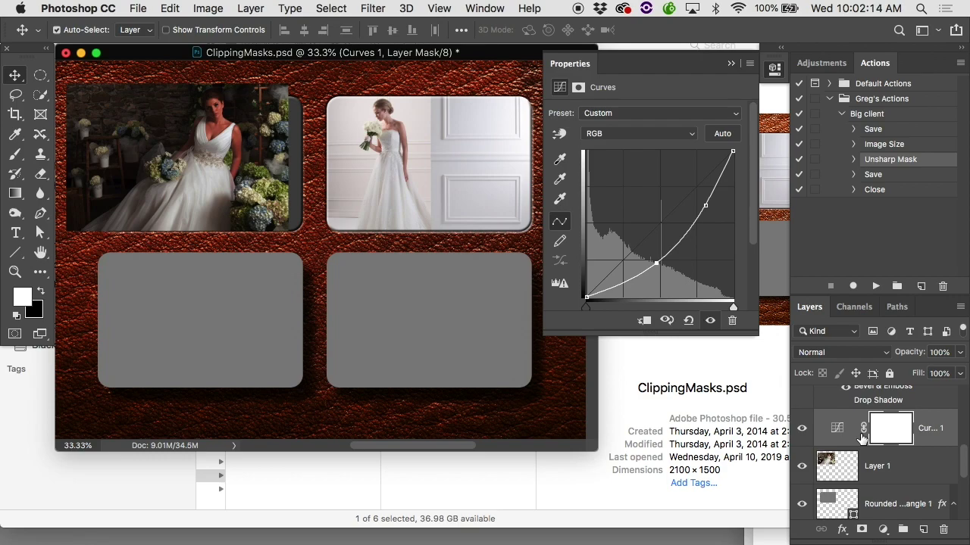
# Clip the Curves 1 adjustment to Layer 1 and toggle its visibility to compare.
pyautogui.rightClick(936, 431)
pyautogui.moveTo(883, 528)
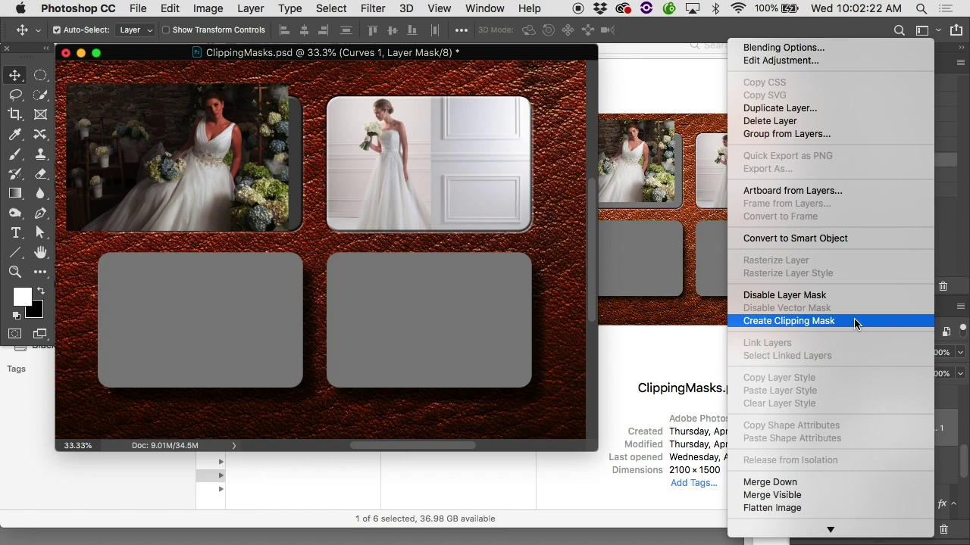
pyautogui.click(854, 323)
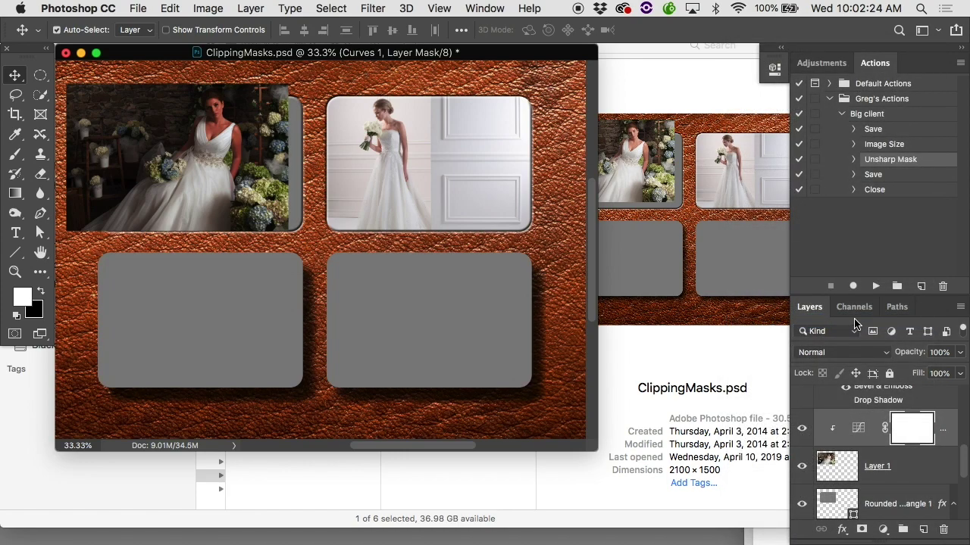
pyautogui.click(804, 430)
pyautogui.click(806, 431)
# Reshape the Curves 1 curve, then compare it unclipped and clipped to Layer 1.
pyautogui.doubleClick(858, 429)
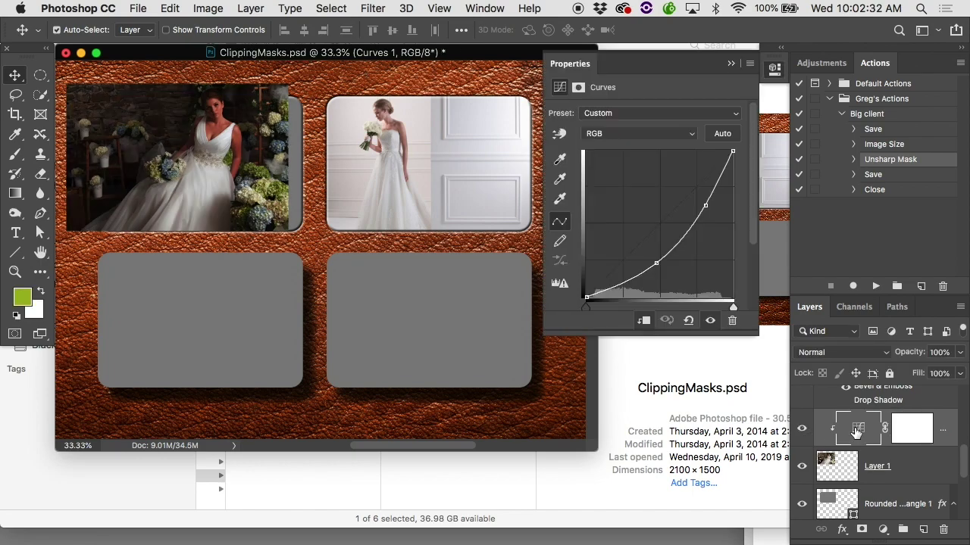
pyautogui.moveTo(657, 263); pyautogui.dragTo(633, 226)
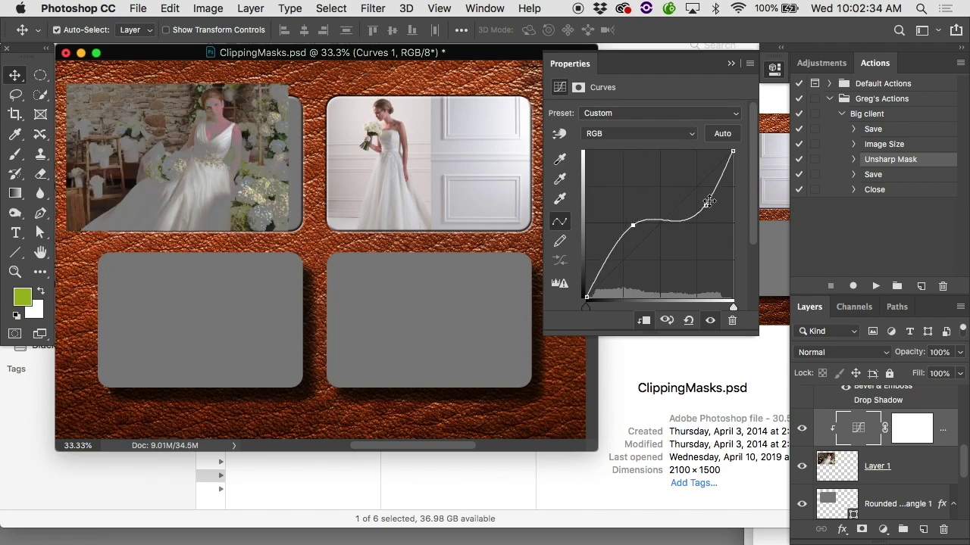
pyautogui.moveTo(706, 205); pyautogui.dragTo(680, 166)
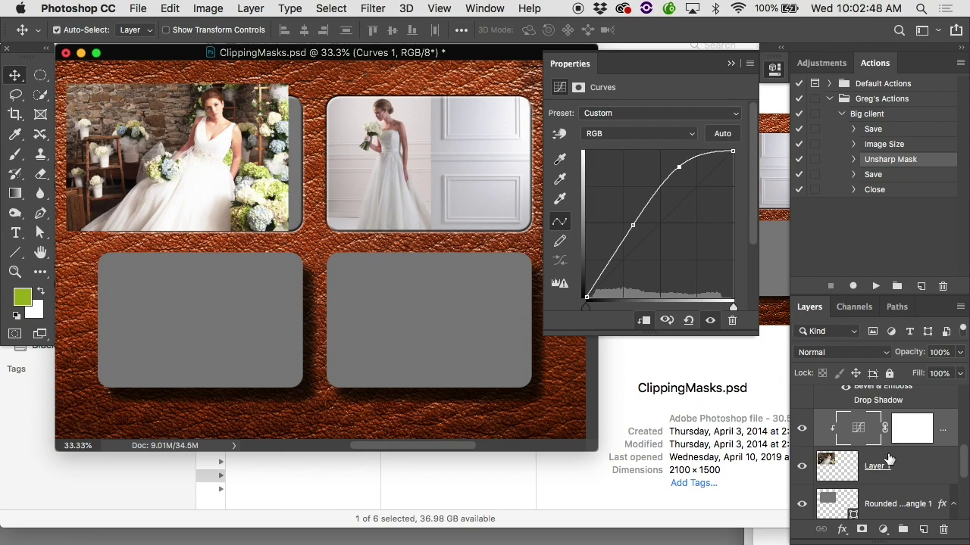
pyautogui.keyDown('alt'); pyautogui.click(888, 442); pyautogui.keyUp('alt')
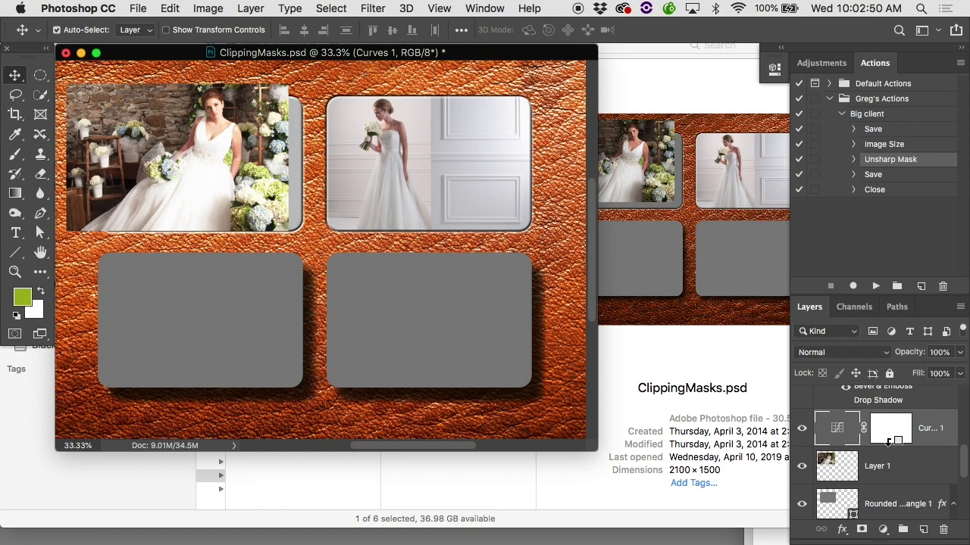
pyautogui.keyDown('alt'); pyautogui.click(887, 442); pyautogui.keyUp('alt')
pyautogui.keyDown('alt'); pyautogui.click(888, 441); pyautogui.keyUp('alt')
pyautogui.keyDown('alt'); pyautogui.click(888, 441); pyautogui.keyUp('alt')
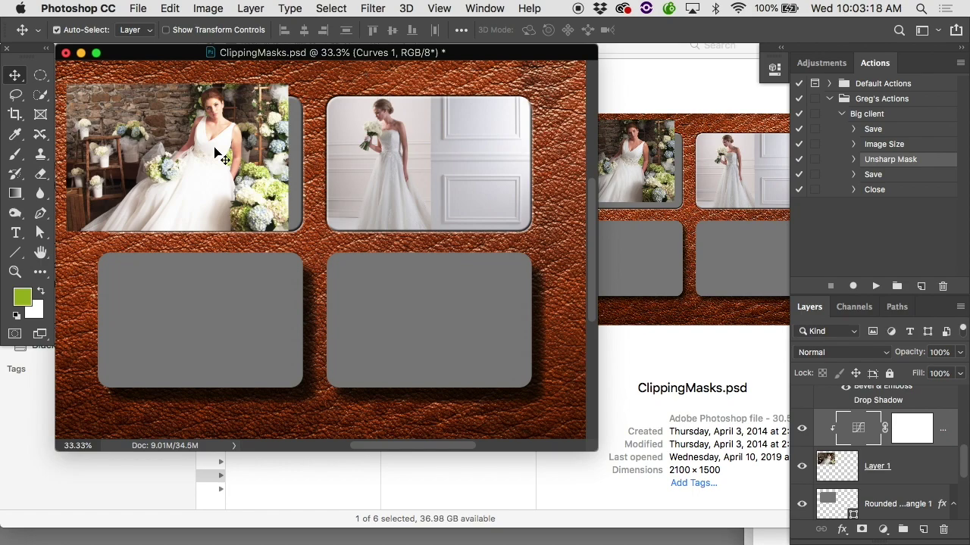
# Drag the top-left bride photo lower and right, then undo the move once.
pyautogui.moveTo(215, 149); pyautogui.dragTo(257, 204)
pyautogui.press('super+z')
pyautogui.press('super+z')
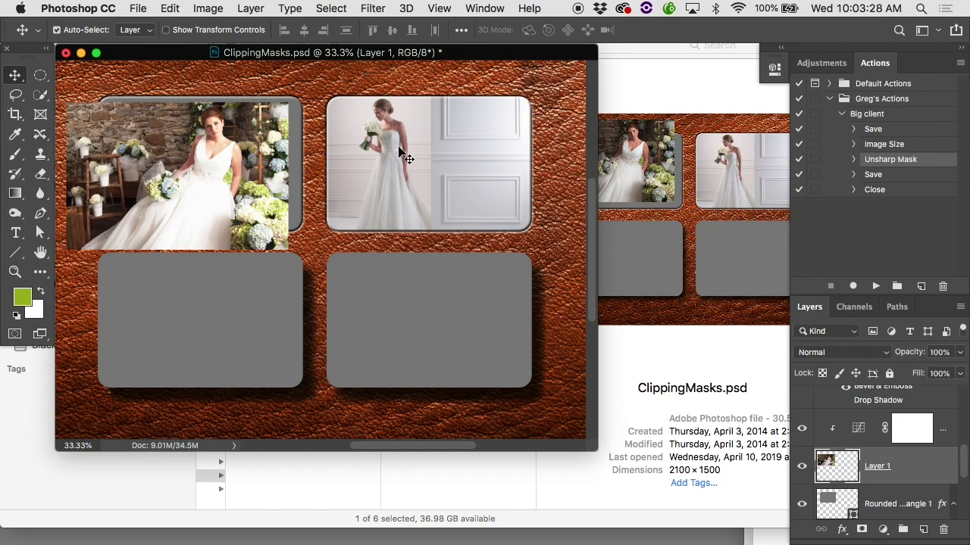
# Scale the Layer 2 bride photo to 172.63% and reposition it in its frame.
pyautogui.click(427, 167)
pyautogui.moveTo(397, 156); pyautogui.dragTo(430, 168)
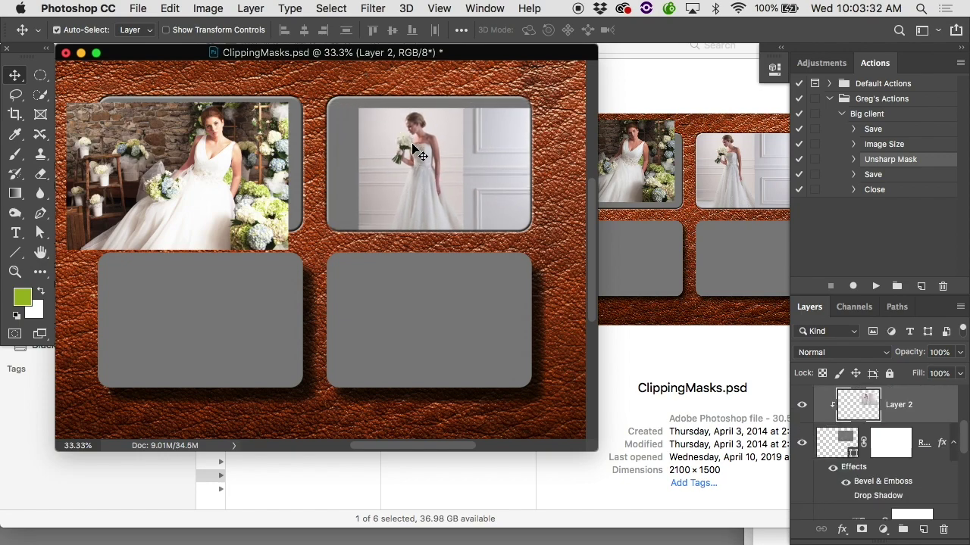
pyautogui.press('super+t')
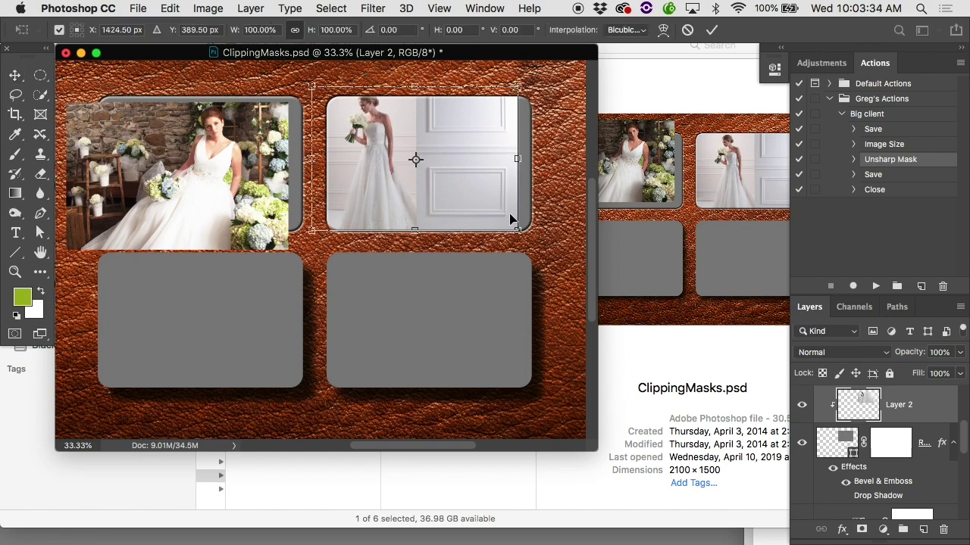
pyautogui.moveTo(519, 229); pyautogui.dragTo(580, 394)
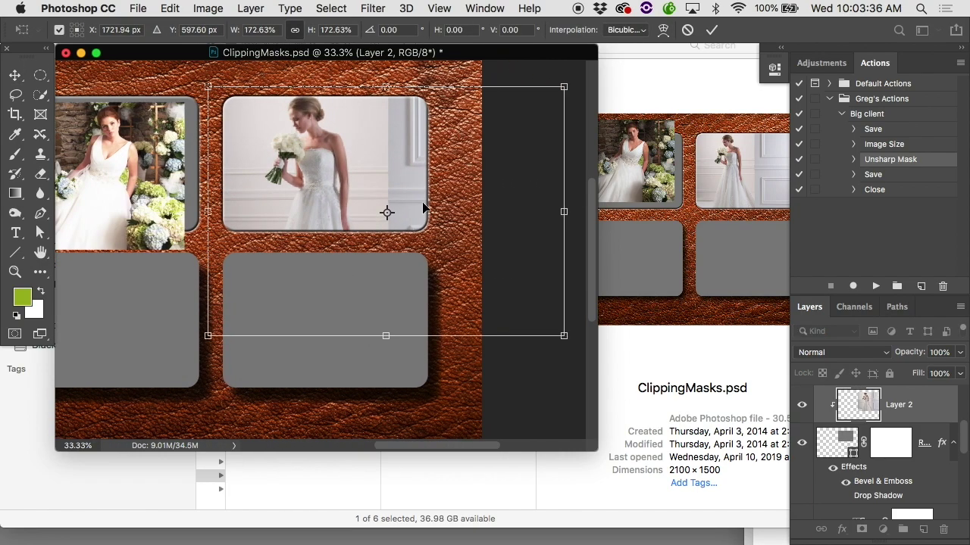
pyautogui.press('Return')
pyautogui.moveTo(353, 173); pyautogui.dragTo(265, 109)
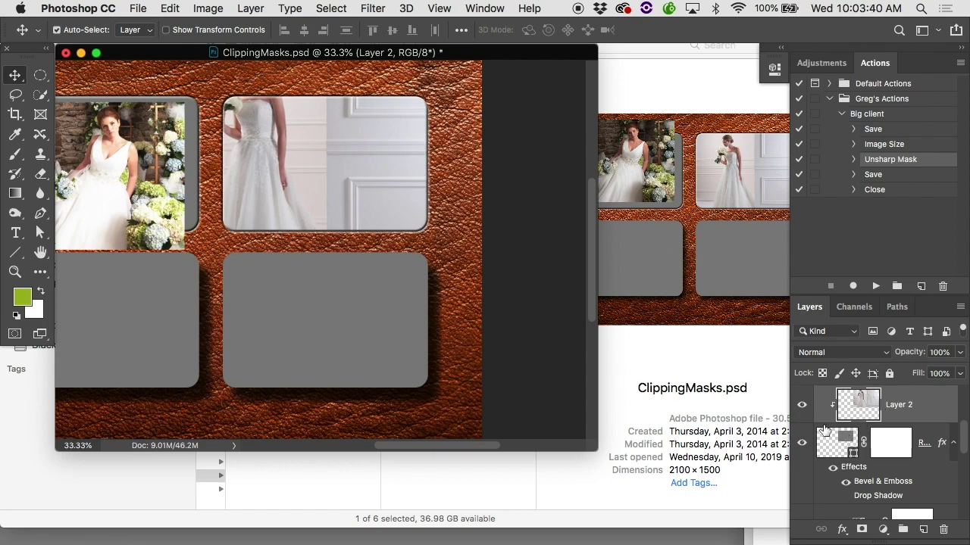
# Release Layer 2 from its clipping mask and move the full photo right and down.
pyautogui.click(803, 409)
pyautogui.click(803, 409)
pyautogui.keyDown('alt'); pyautogui.click(829, 416); pyautogui.keyUp('alt')
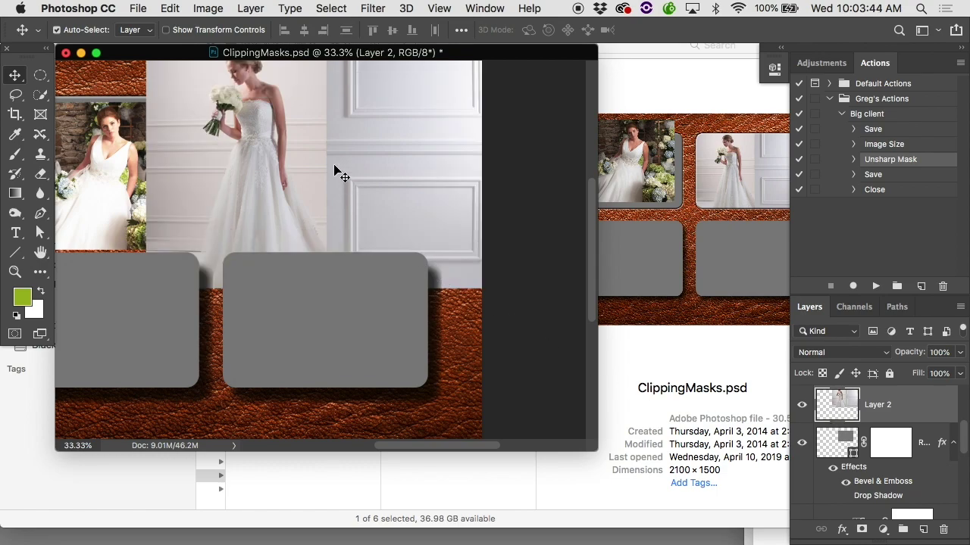
pyautogui.moveTo(341, 173); pyautogui.dragTo(310, 182)
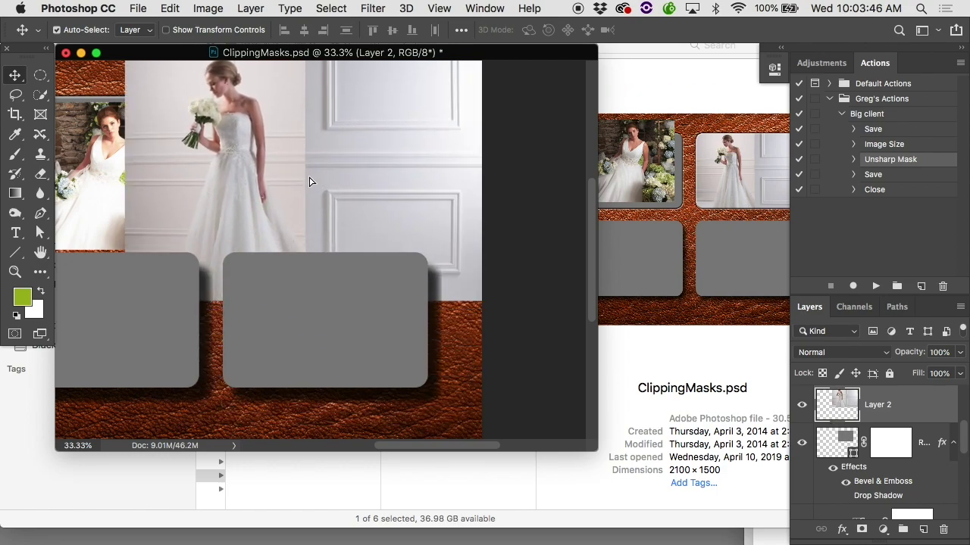
# Re-clip Layer 2 into its rounded frame and drag it until the face and bouquet show.
pyautogui.keyDown('alt'); pyautogui.click(855, 422); pyautogui.keyUp('alt')
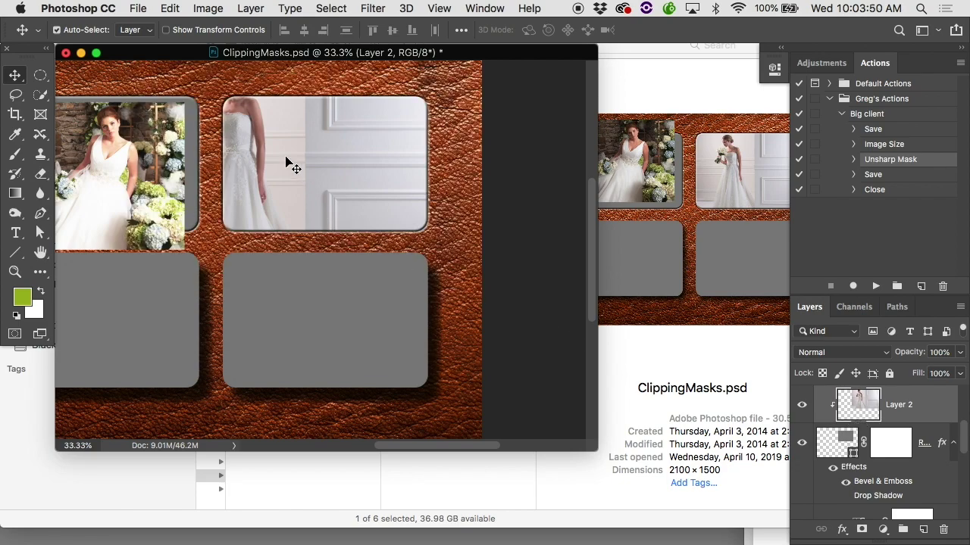
pyautogui.moveTo(288, 162); pyautogui.dragTo(363, 208)
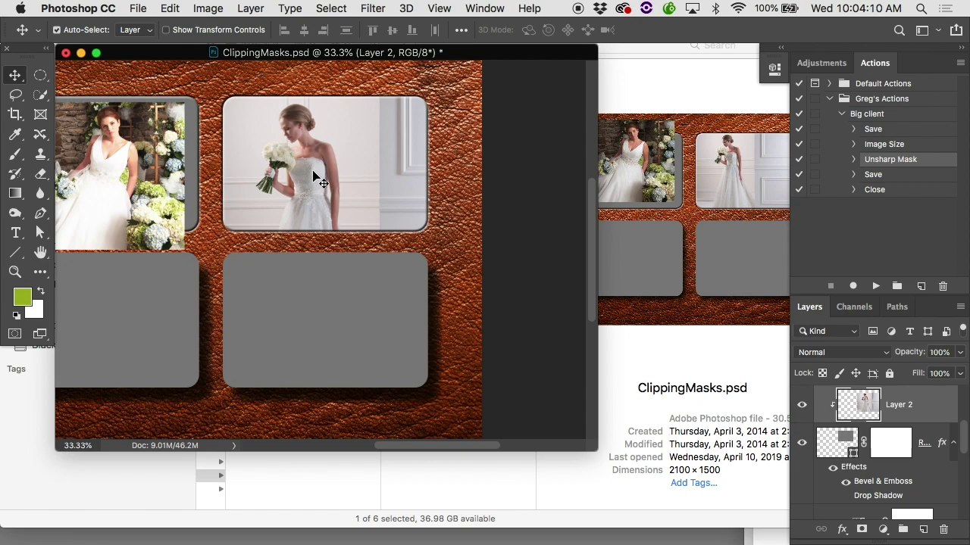
pyautogui.moveTo(322, 180); pyautogui.dragTo(347, 191)
# Clip Layer 1 into Rounded Rectangle 1 and slide the photo to fill the frame.
pyautogui.click(211, 212)
pyautogui.hscroll(-5, 185, 209)
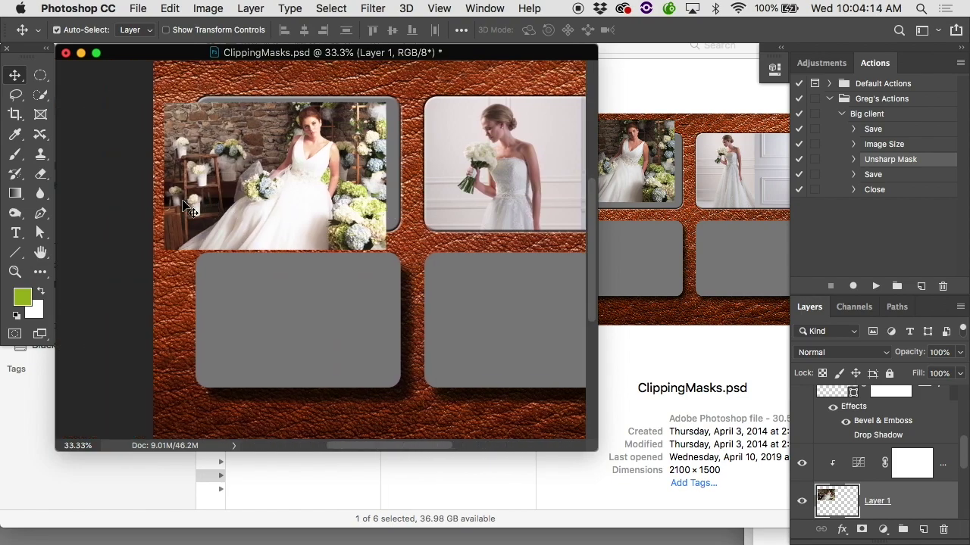
pyautogui.moveTo(190, 210); pyautogui.dragTo(205, 198)
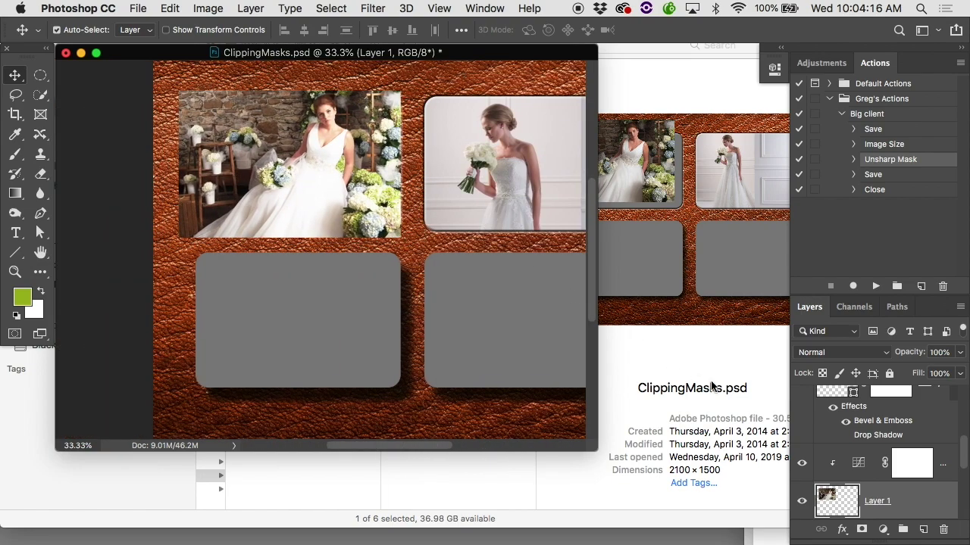
pyautogui.scroll(-2, 826, 445)
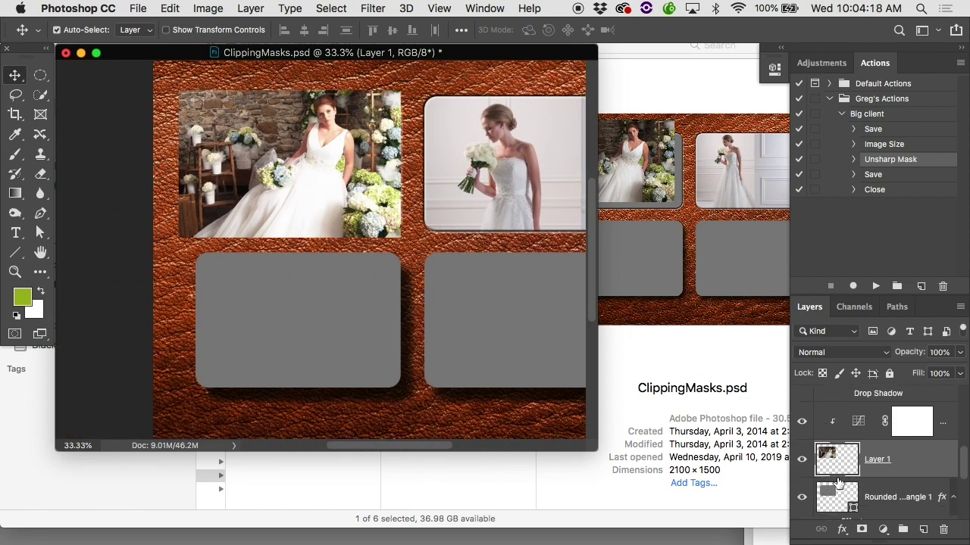
pyautogui.keyDown('alt'); pyautogui.click(846, 476); pyautogui.keyUp('alt')
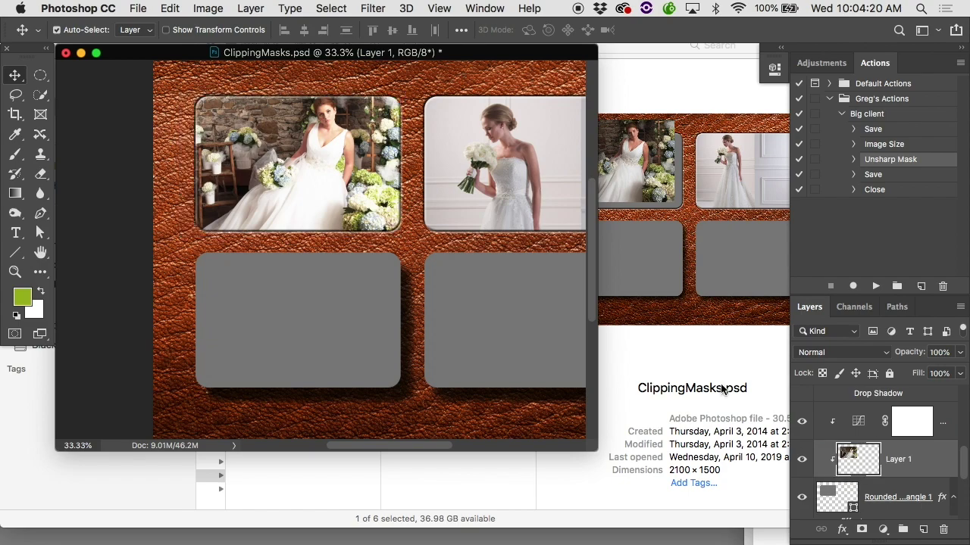
pyautogui.moveTo(241, 133)
pyautogui.mouseDown()
pyautogui.moveTo(286, 134)
pyautogui.moveTo(245, 132)
pyautogui.mouseUp()
pyautogui.scroll(-3, 826, 462)
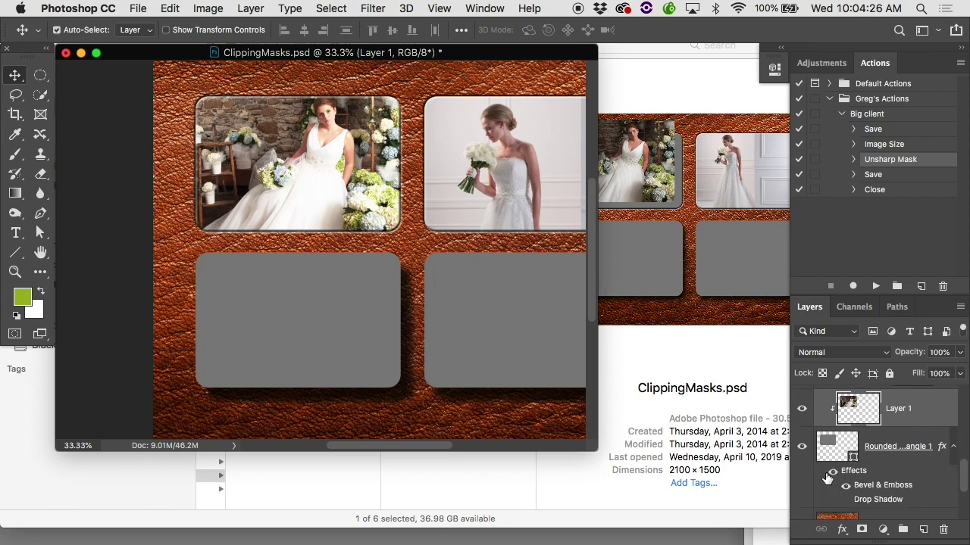
# Toggle the frame's effects, Bevel & Emboss and Drop Shadow, then release and re-clip Layer 1.
pyautogui.click(834, 474)
pyautogui.click(833, 473)
pyautogui.click(845, 485)
pyautogui.click(846, 486)
pyautogui.click(846, 500)
pyautogui.click(846, 500)
pyautogui.keyDown('alt'); pyautogui.click(900, 423); pyautogui.keyUp('alt')
pyautogui.keyDown('alt'); pyautogui.click(900, 423); pyautogui.keyUp('alt')
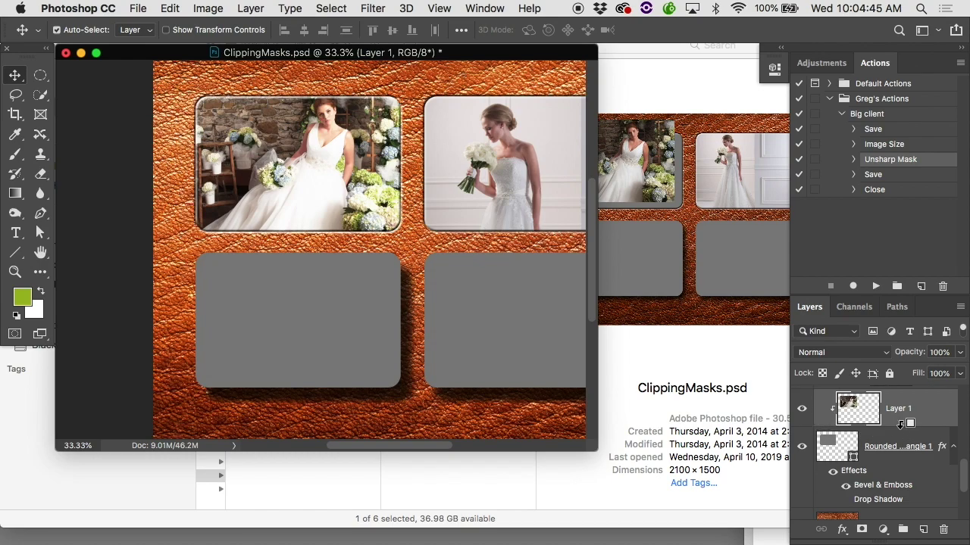
pyautogui.rightClick(903, 406)
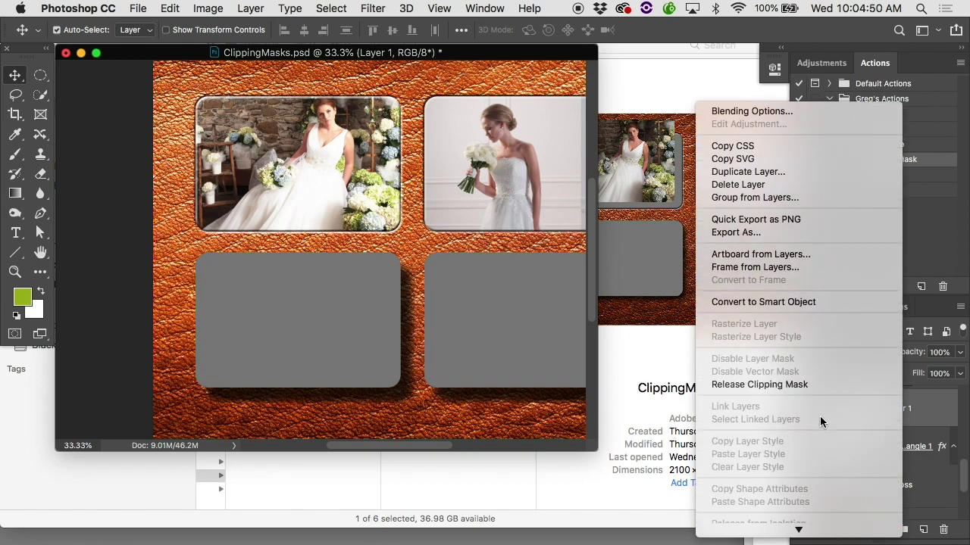
pyautogui.click(820, 387)
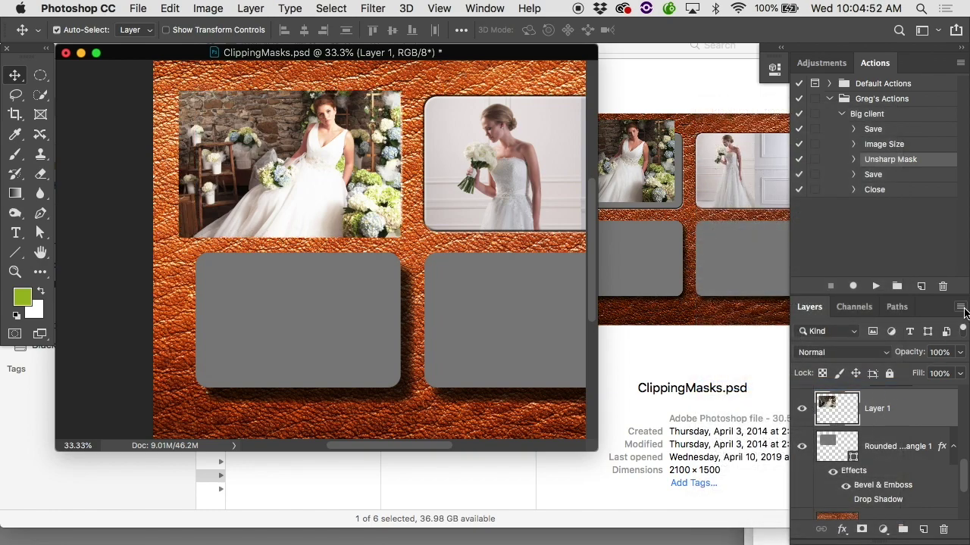
pyautogui.click(960, 306)
pyautogui.moveTo(834, 543)
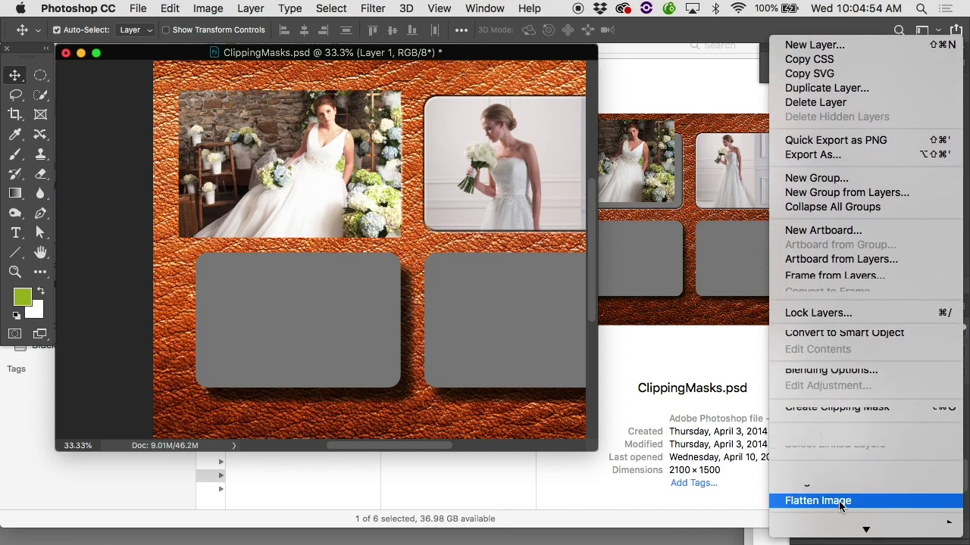
pyautogui.click(937, 412)
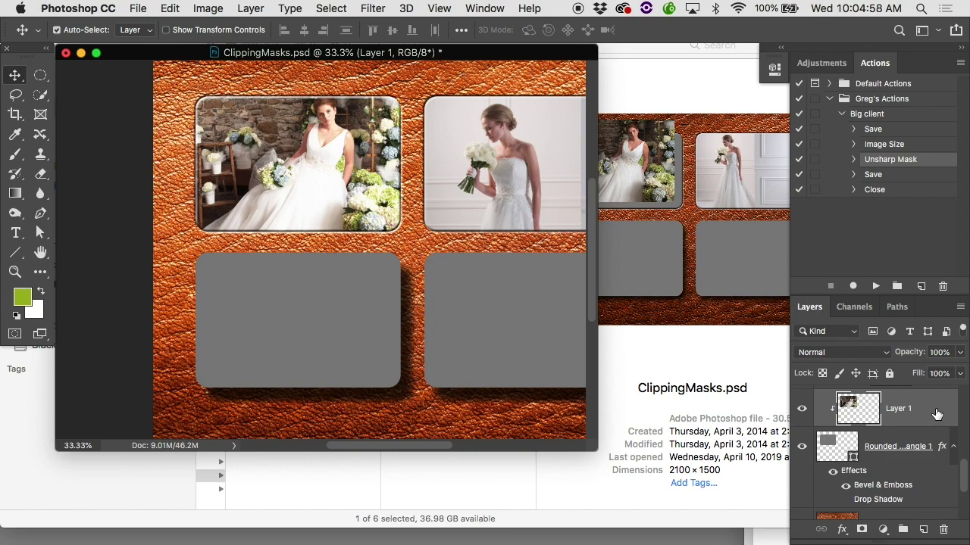
pyautogui.press('super+alt+g')
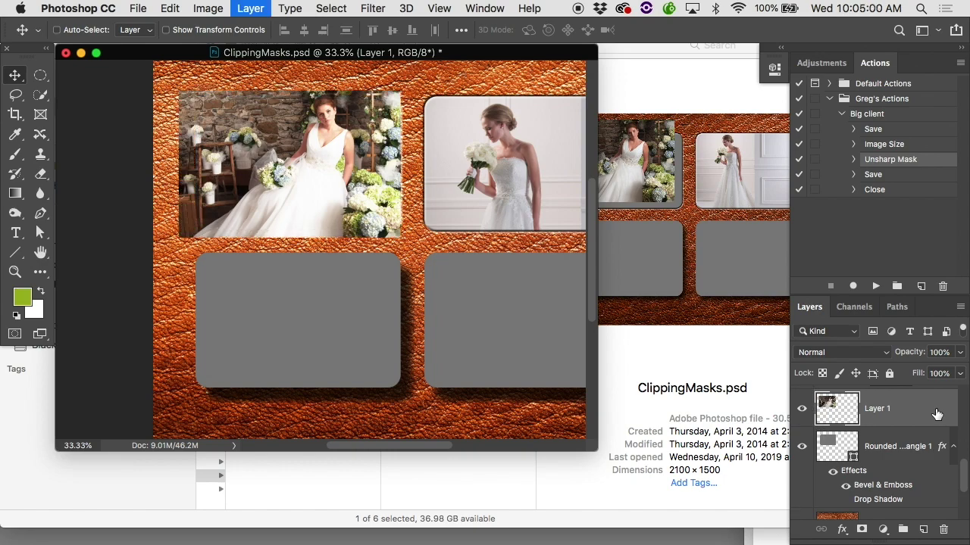
pyautogui.press('super+alt+g')
pyautogui.click(241, 7)
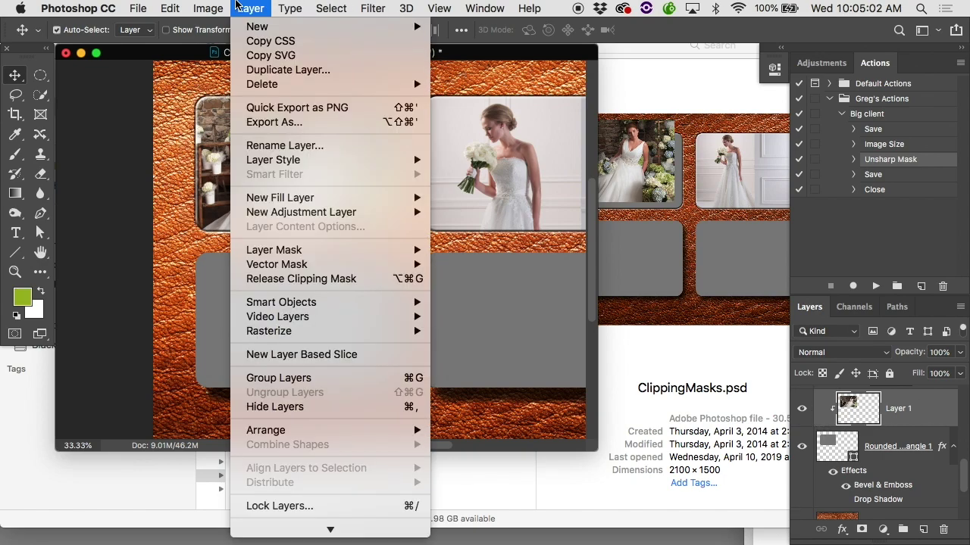
pyautogui.moveTo(290, 9)
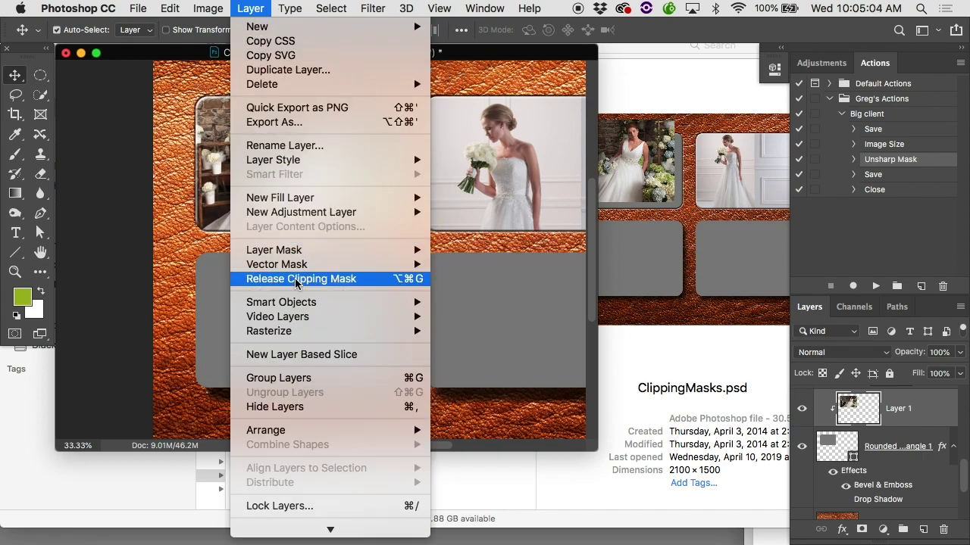
pyautogui.click(262, 6)
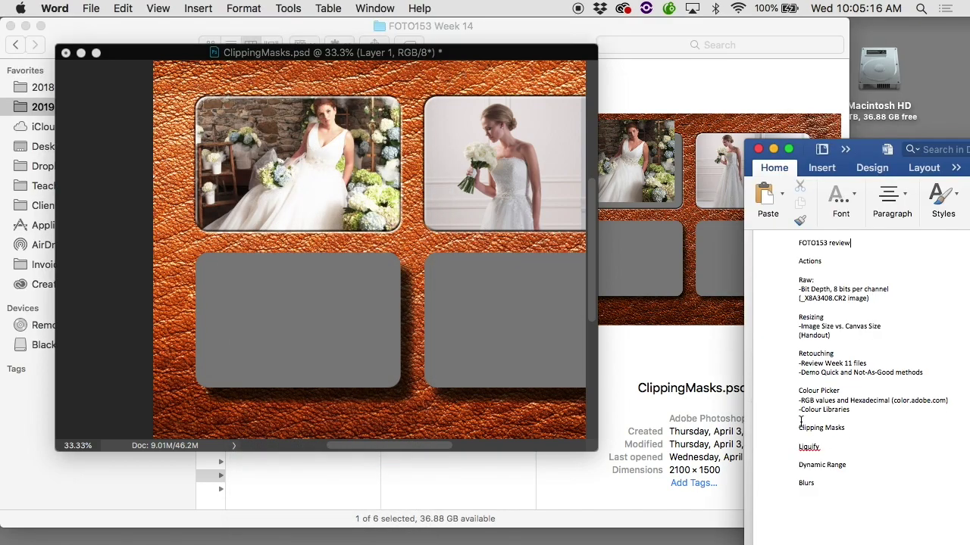
# Close ClippingMasks.psd without saving and open Facelift.psd.
pyautogui.click(66, 52)
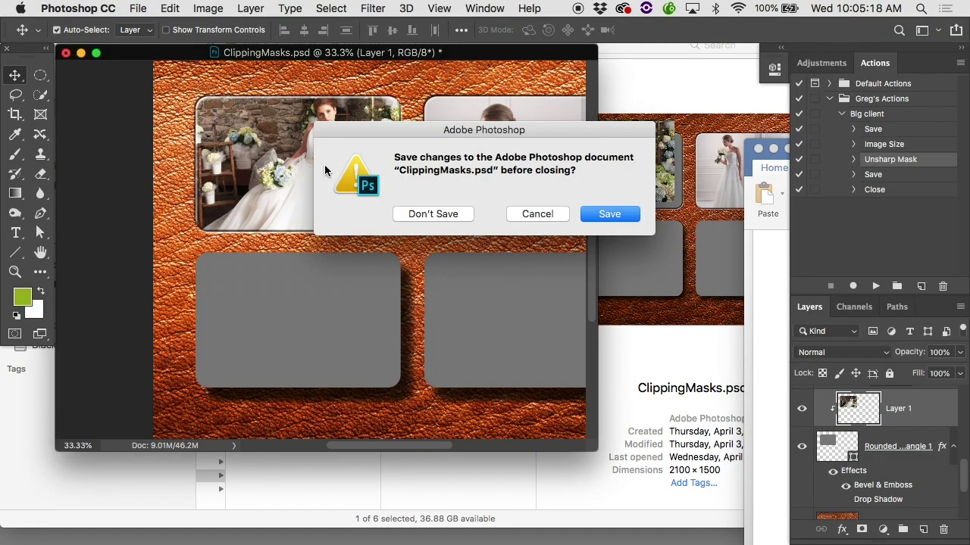
pyautogui.click(434, 214)
pyautogui.doubleClick(254, 121)
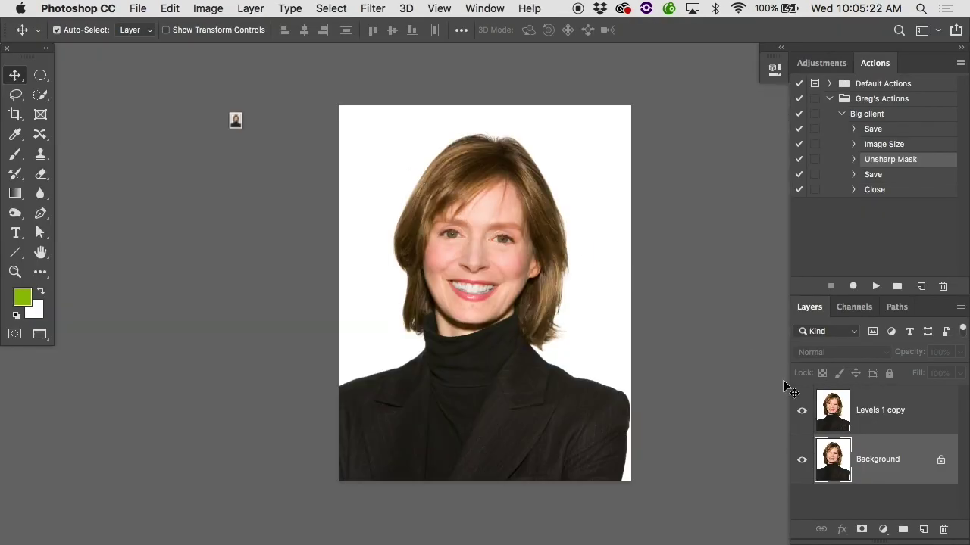
# Toggle the Levels 1 copy layer off and on and make it the working layer.
pyautogui.click(832, 418)
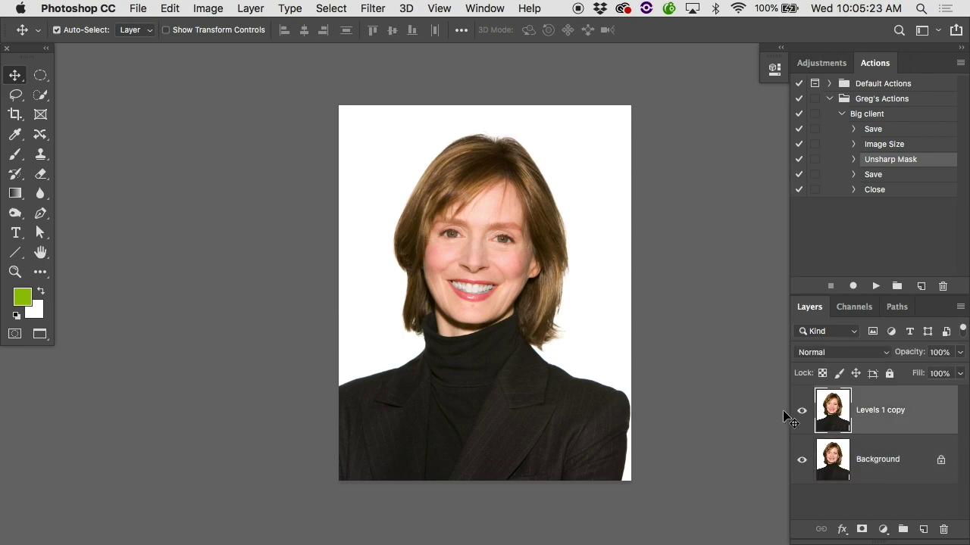
pyautogui.click(801, 410)
pyautogui.click(800, 410)
pyautogui.click(828, 416)
pyautogui.click(372, 7)
# In the Liquify filter, forward-warp the crown hair into a wavier peak and apply it.
pyautogui.click(382, 131)
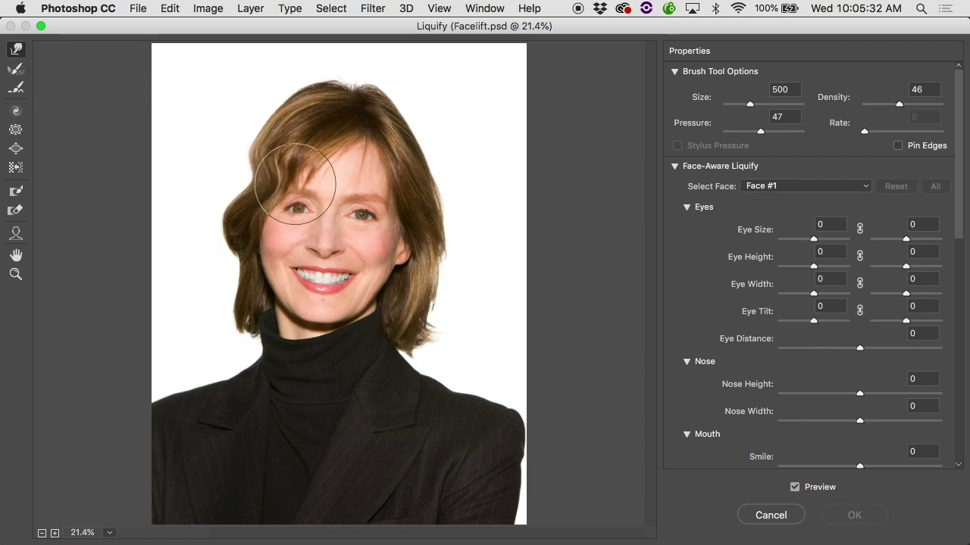
pyautogui.moveTo(260, 119); pyautogui.dragTo(350, 146)
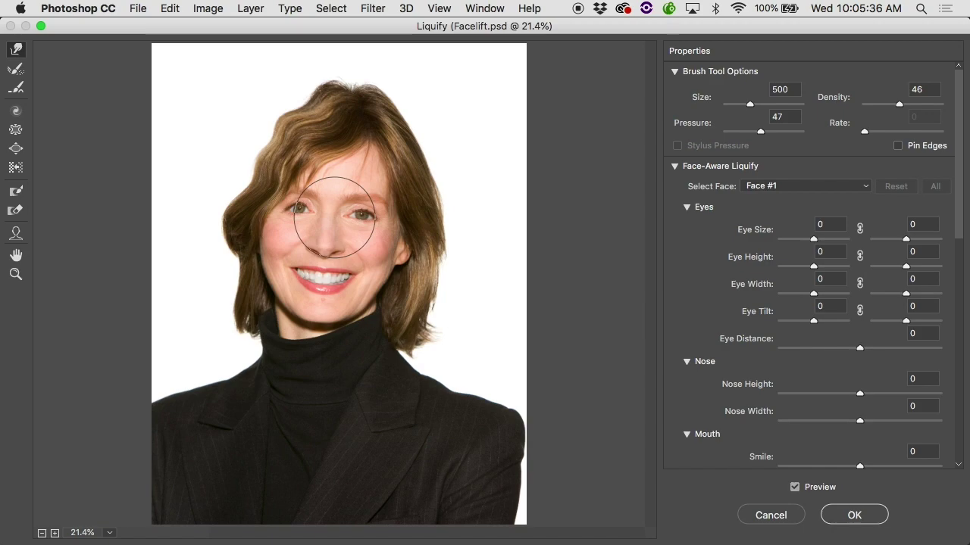
pyautogui.moveTo(191, 26)
pyautogui.mouseDown()
pyautogui.moveTo(250, 125)
pyautogui.moveTo(754, 228)
pyautogui.moveTo(236, 5)
pyautogui.moveTo(170, 6)
pyautogui.mouseUp()
pyautogui.scroll(-10, 774, 260)
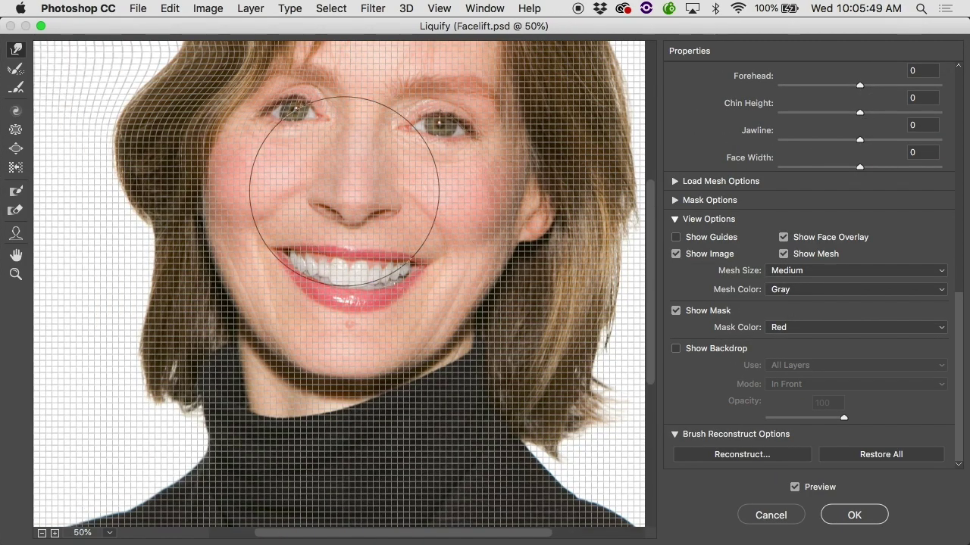
pyautogui.scroll(5, 320, 173)
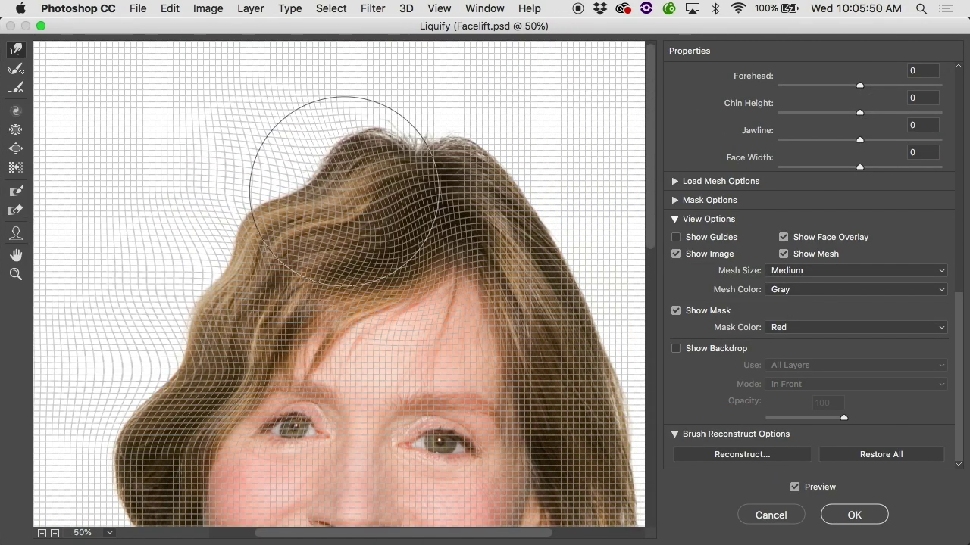
pyautogui.moveTo(249, 177)
pyautogui.mouseDown()
pyautogui.moveTo(238, 190)
pyautogui.moveTo(329, 177)
pyautogui.moveTo(366, 113)
pyautogui.moveTo(359, 162)
pyautogui.mouseUp()
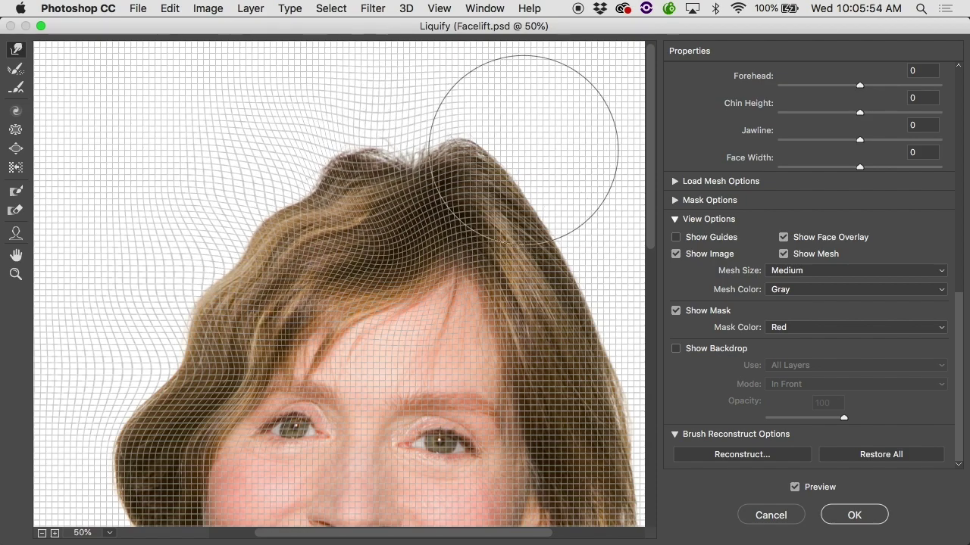
pyautogui.moveTo(524, 129); pyautogui.dragTo(498, 215)
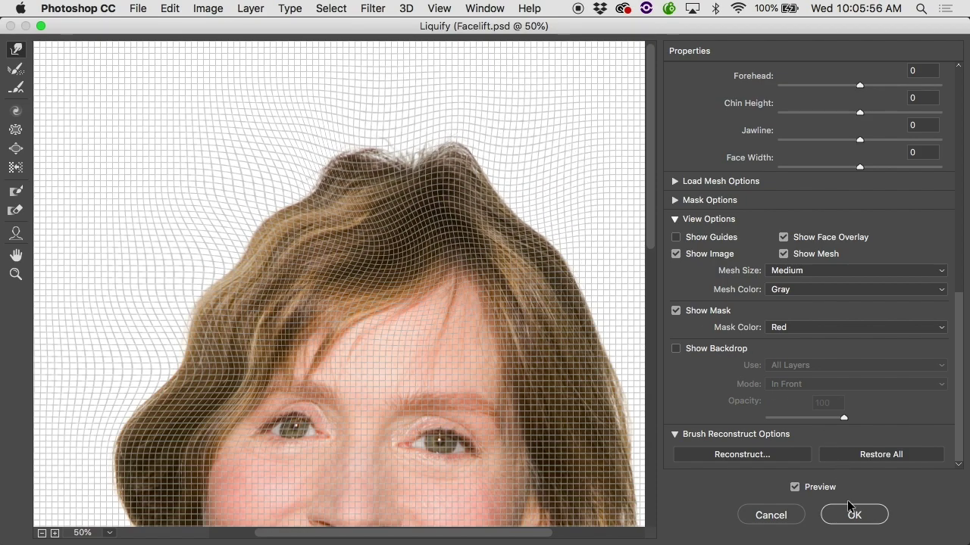
pyautogui.moveTo(287, 30)
pyautogui.mouseDown()
pyautogui.moveTo(405, 541)
pyautogui.moveTo(296, 231)
pyautogui.moveTo(253, 43)
pyautogui.moveTo(253, 57)
pyautogui.mouseUp()
pyautogui.click(818, 541)
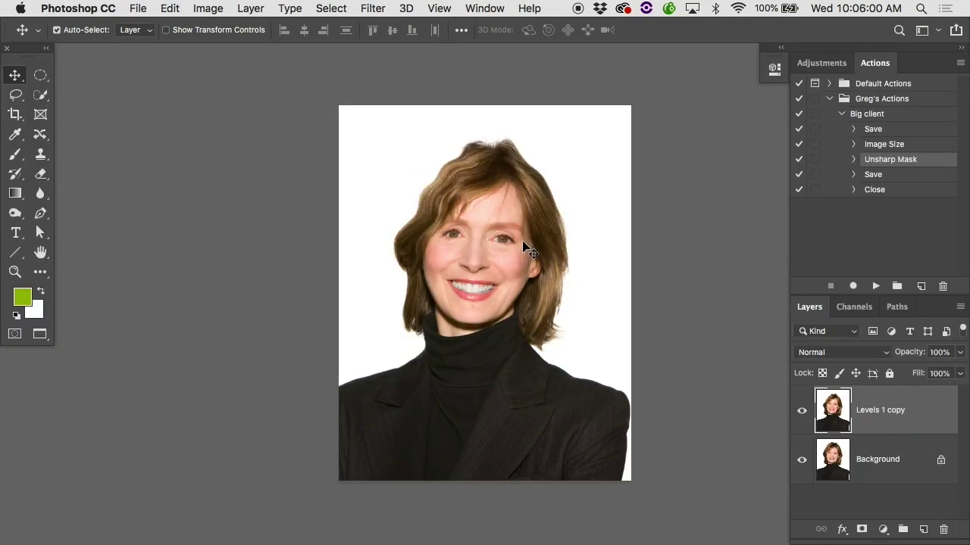
# Undo the Liquify hair warp with Cmd+Z.
pyautogui.press('super+z')
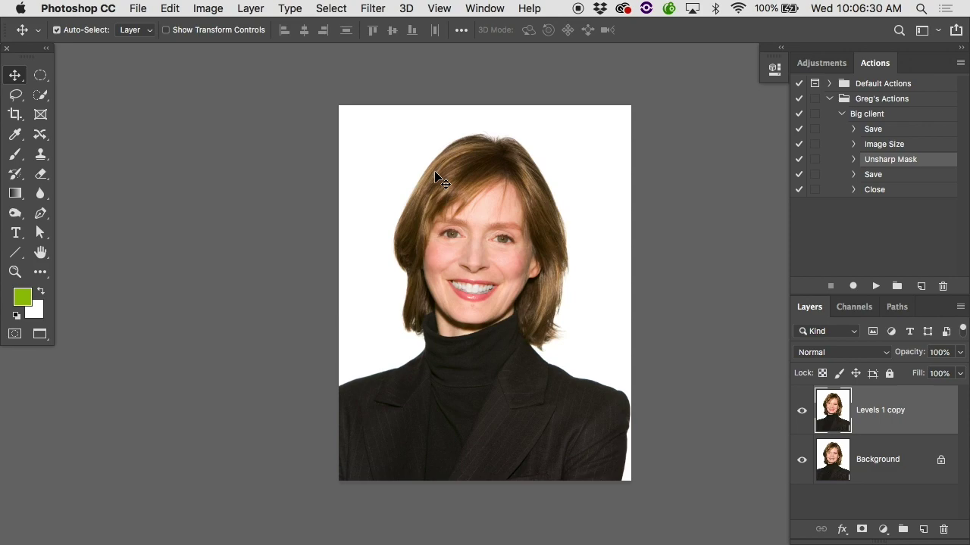
# Put Levels 1 copy into a new Group 1 and shrink it to about 12% around the face.
pyautogui.press('super+g')
pyautogui.press('super+t')
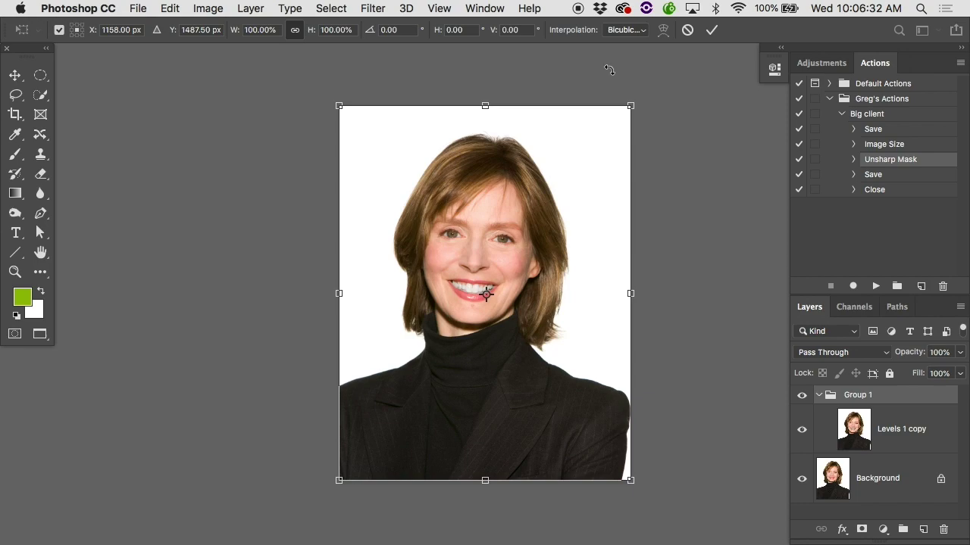
pyautogui.moveTo(630, 106); pyautogui.dragTo(628, 271)
pyautogui.press('Return')
# Scale the shrunken Levels 1 copy back up to fill the canvas.
pyautogui.press('super+t')
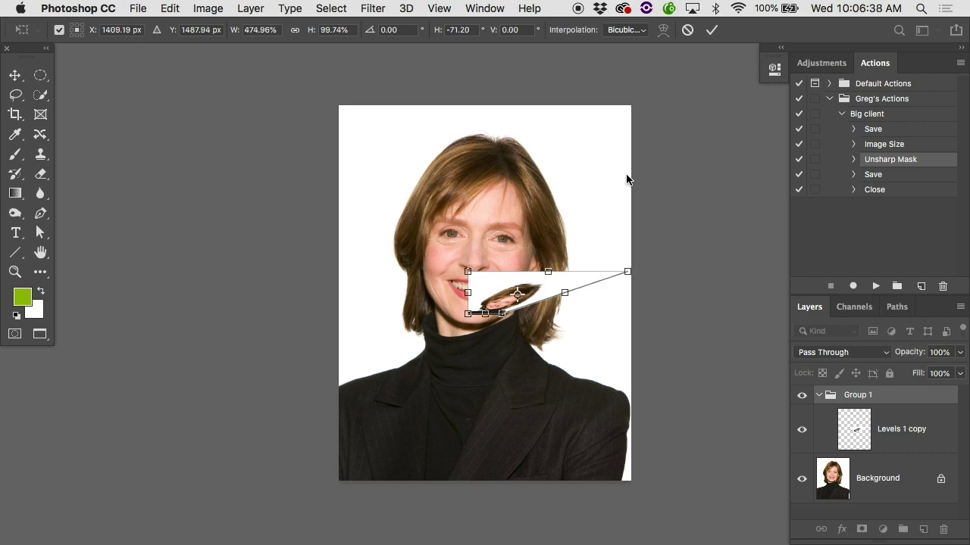
pyautogui.press('Escape')
pyautogui.press('super+t')
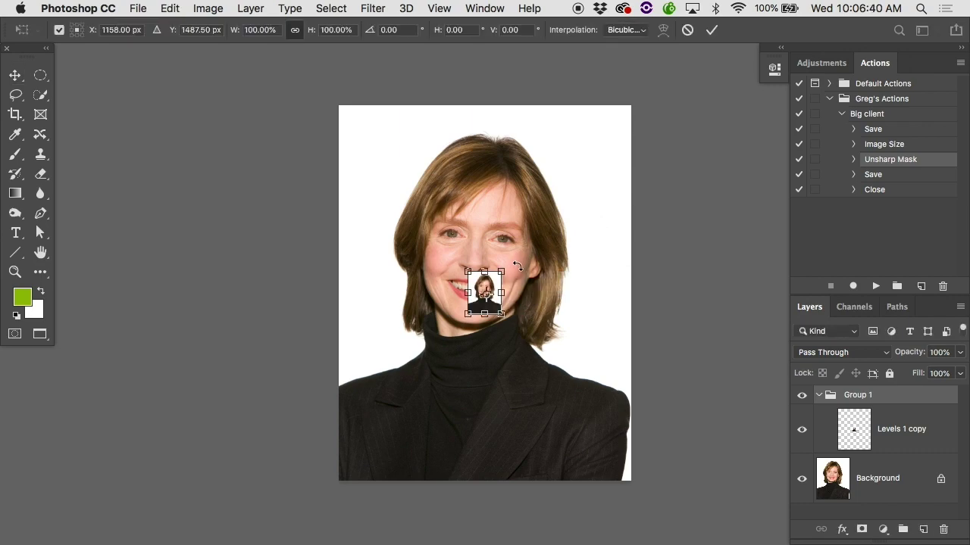
pyautogui.moveTo(502, 270); pyautogui.dragTo(667, 139)
pyautogui.press('Return')
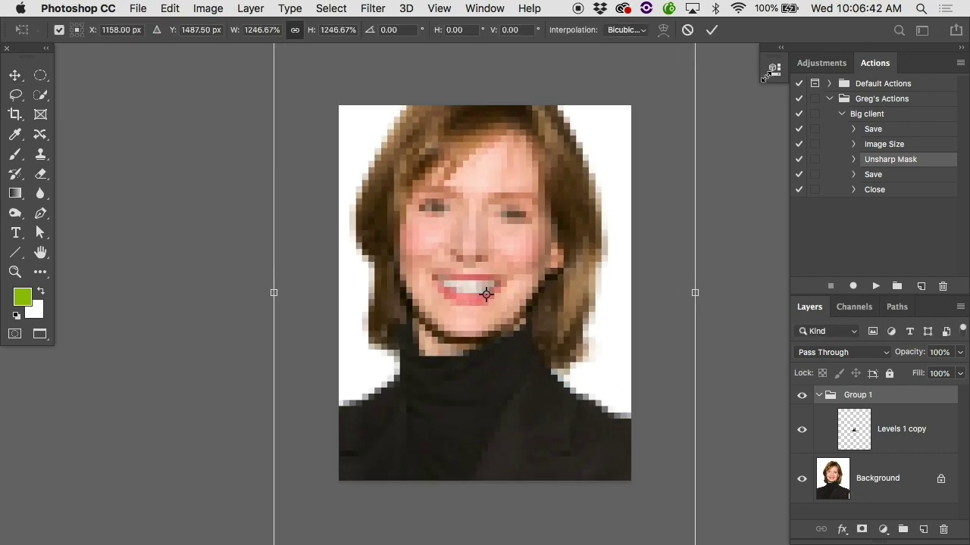
# Inspect the right eye, fit the face on screen, and compare quality by undoing and redoing the scale-up.
pyautogui.moveTo(502, 212); pyautogui.dragTo(504, 219)
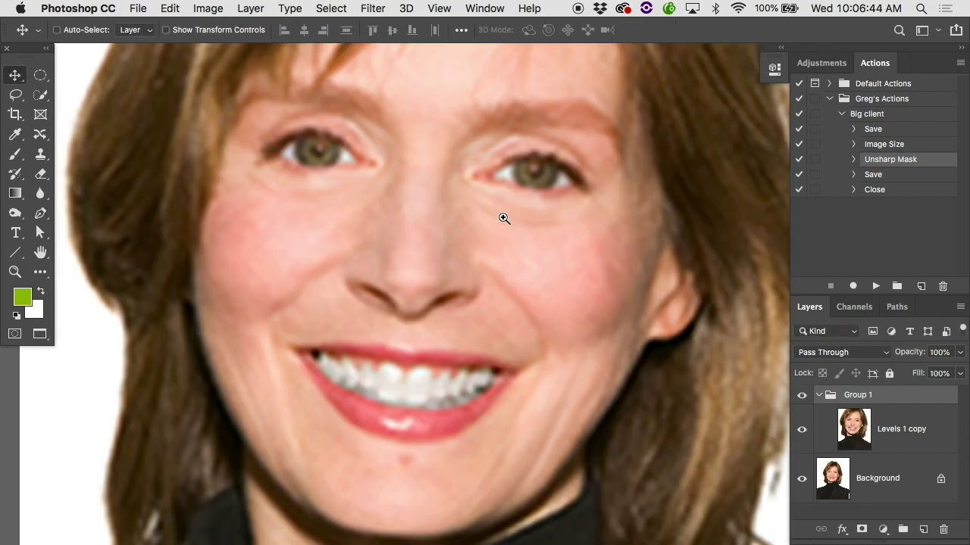
pyautogui.press('super+0')
pyautogui.press('super+z')
pyautogui.press('super+shift+z')
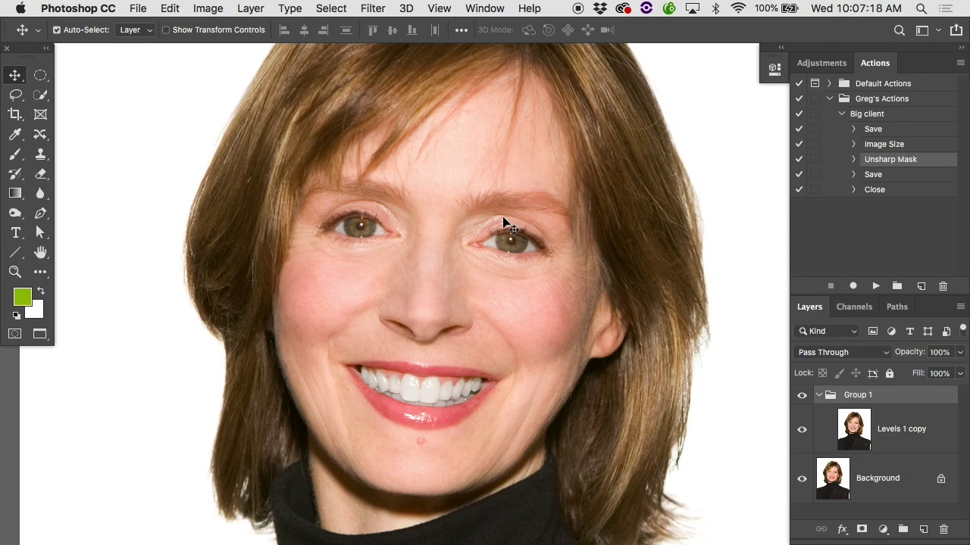
# Hide Group 1 and reopen the Liquify filter on the Background layer.
pyautogui.press('super+alt+a')
pyautogui.click(802, 429)
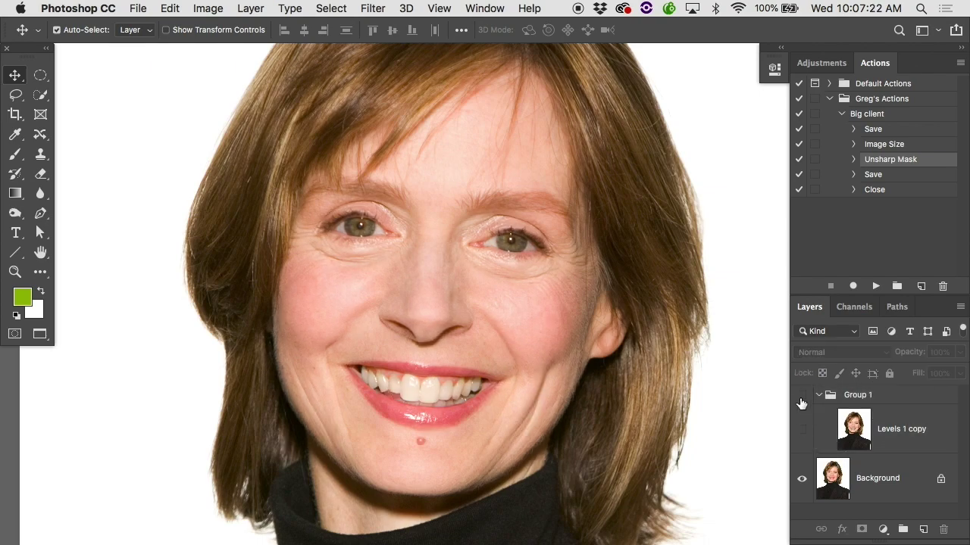
pyautogui.click(830, 471)
pyautogui.press('super+shift+x')
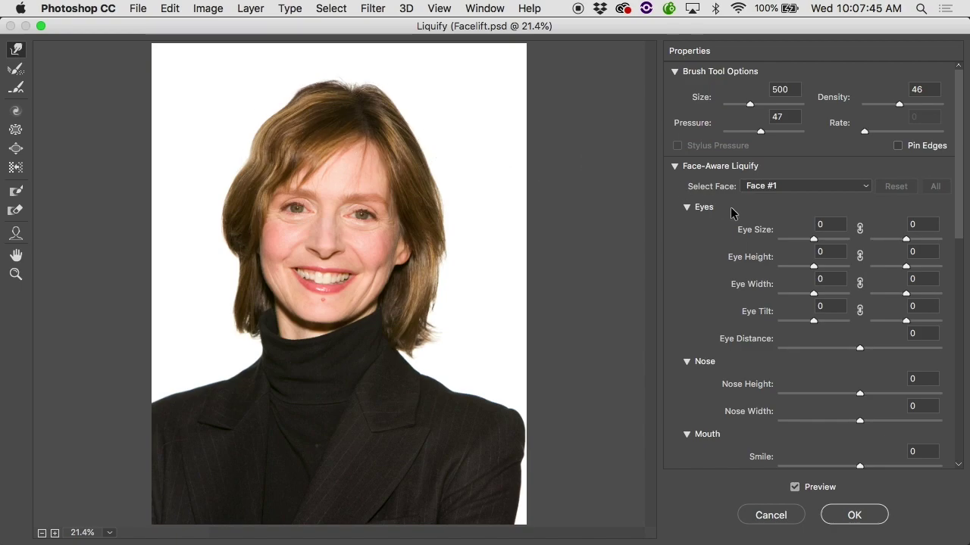
# Zoom the Liquify preview to 33.3% and apply the Liquify changes to the Background layer.
pyautogui.press('super+space')
pyautogui.click(360, 225)
pyautogui.scroll(1, 334, 167)
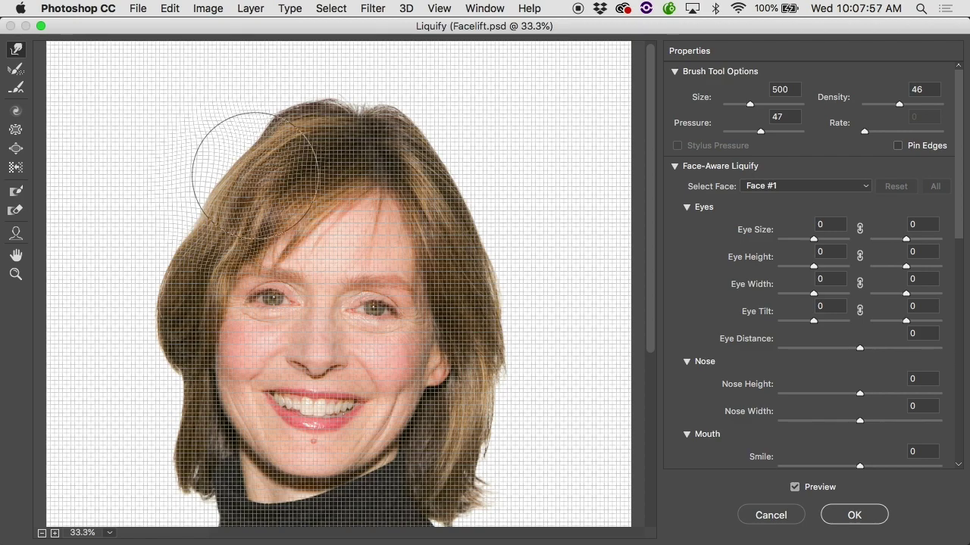
pyautogui.click(854, 515)
# Zoom into the upper-left hair, then close Facelift.psd without saving.
pyautogui.scroll(3, 364, 284)
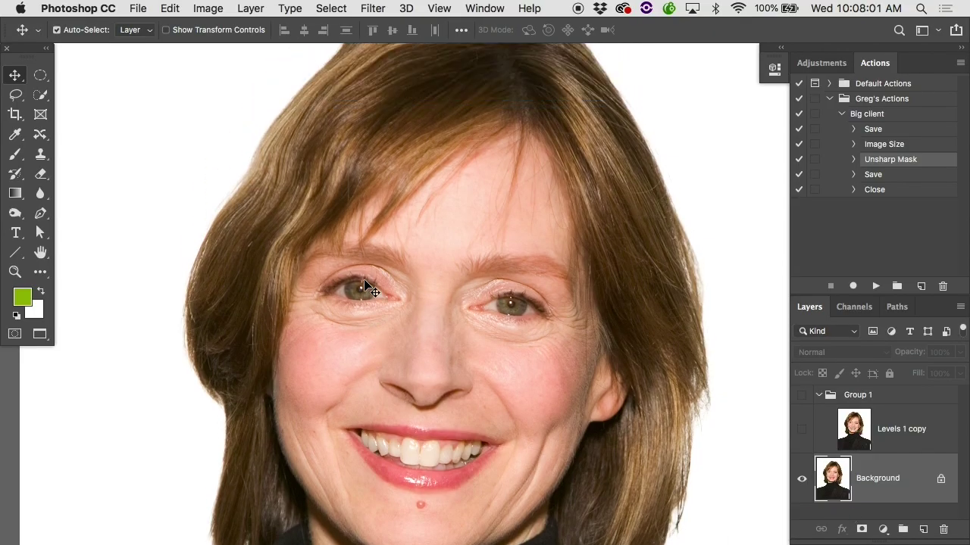
pyautogui.moveTo(290, 160); pyautogui.dragTo(289, 162)
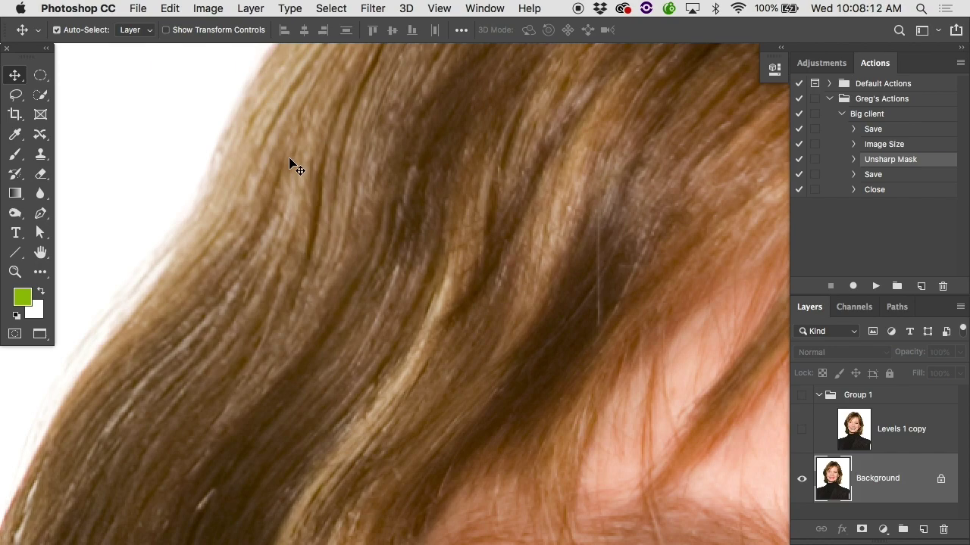
pyautogui.press('super+w')
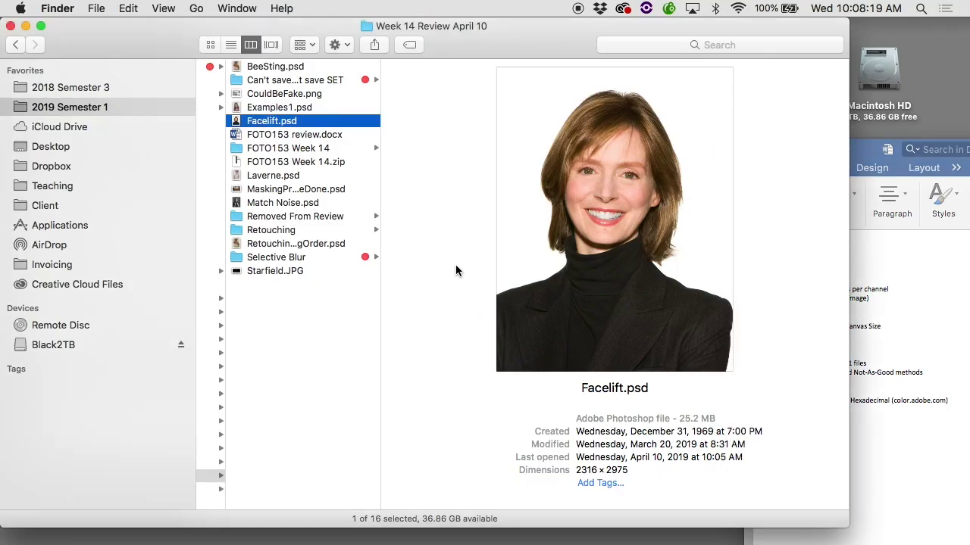